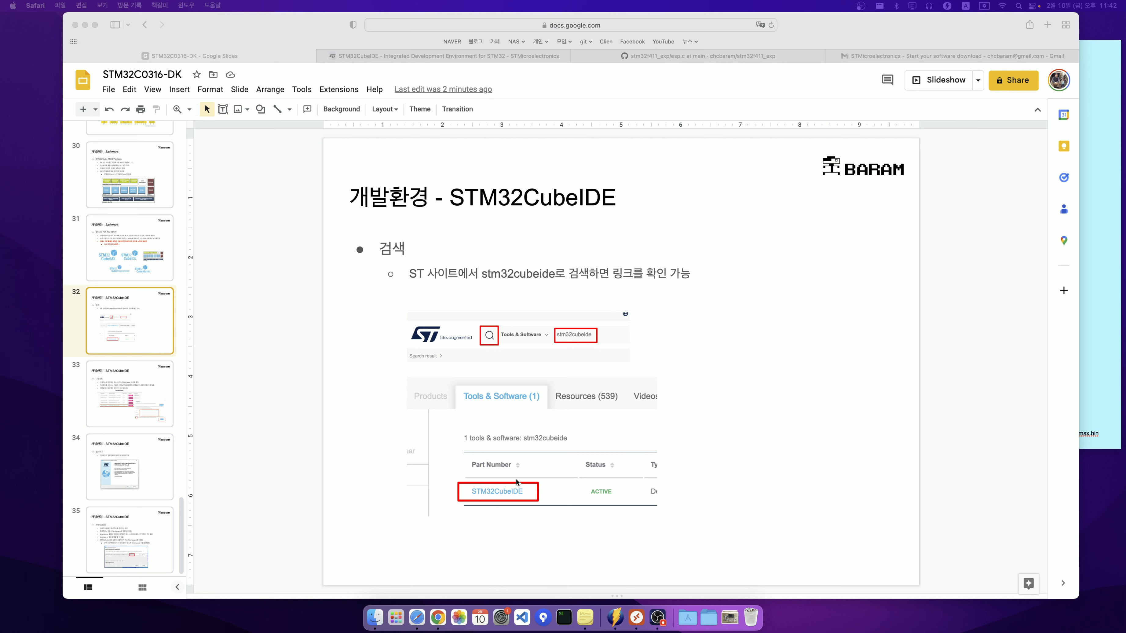
# Step: Show the STM32CubeIDE download slide and highlight its lines about the download link sent by e-mail
pyautogui.click(141, 402)
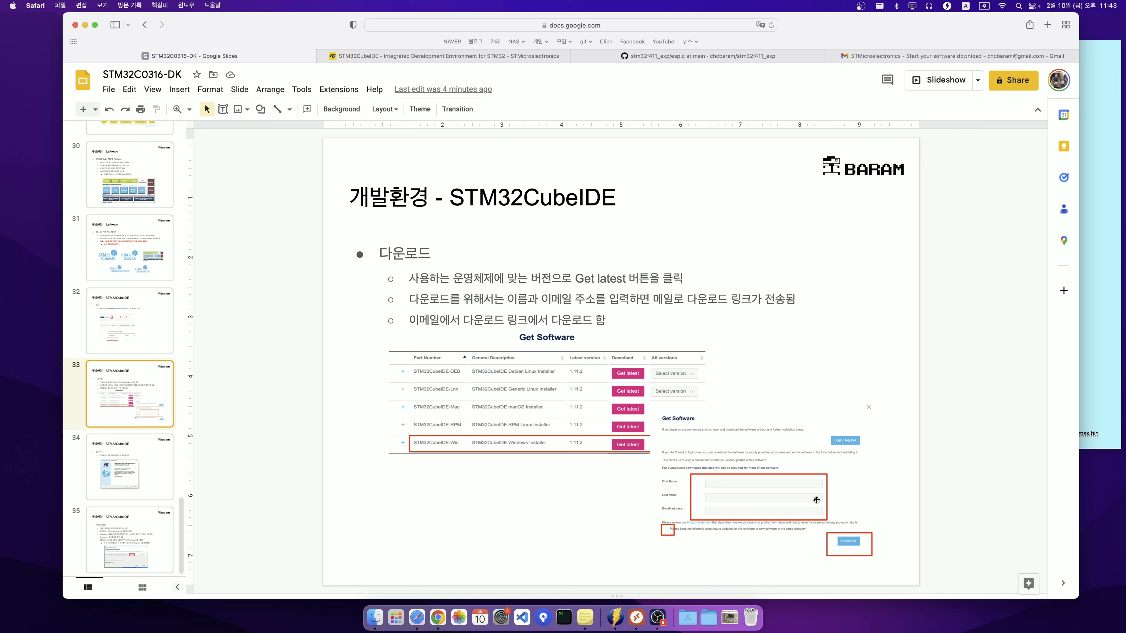
pyautogui.click(509, 320)
pyautogui.moveTo(492, 320); pyautogui.dragTo(613, 323)
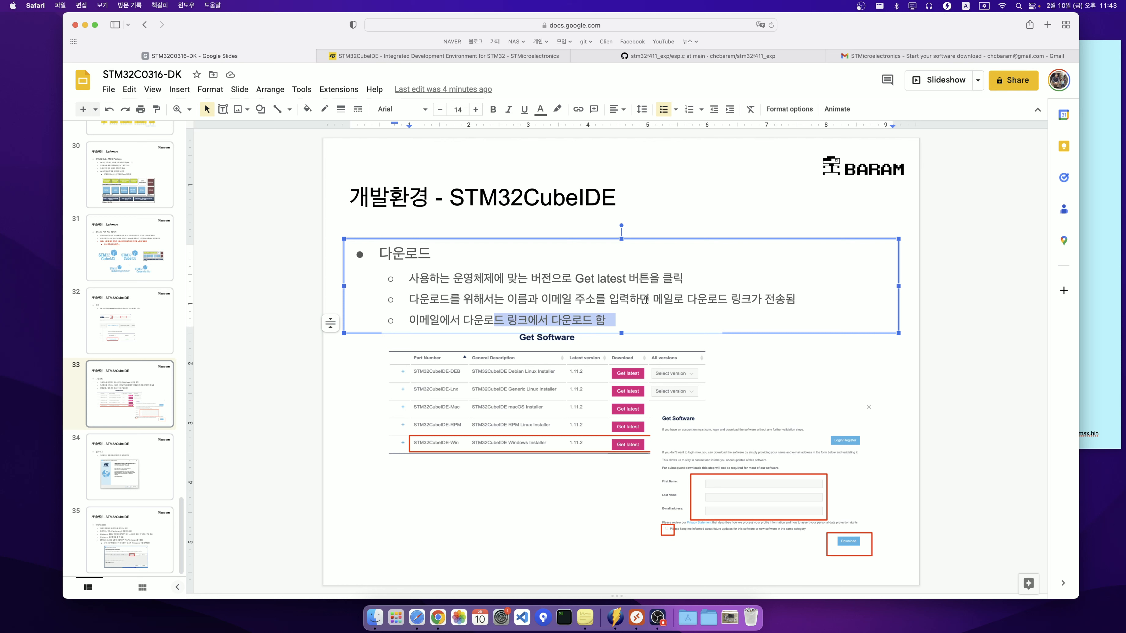
pyautogui.moveTo(641, 299); pyautogui.dragTo(789, 304)
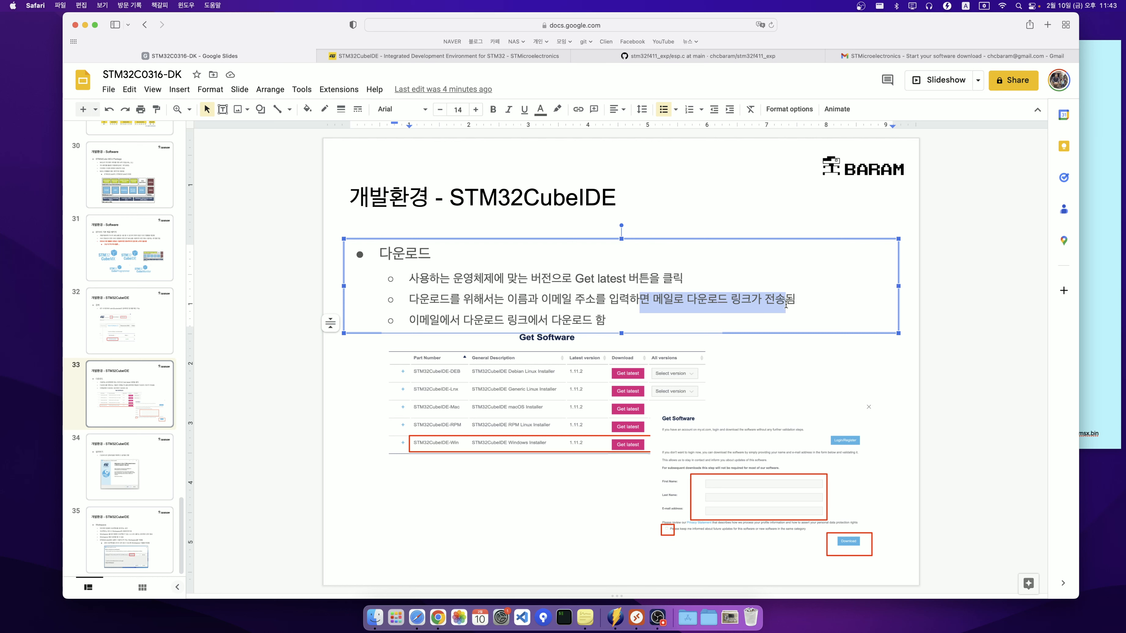
# Step: Review the STM32CubeIDE installation and Workspace slides, and glance at the Windows desktop with the installer folder
pyautogui.click(154, 479)
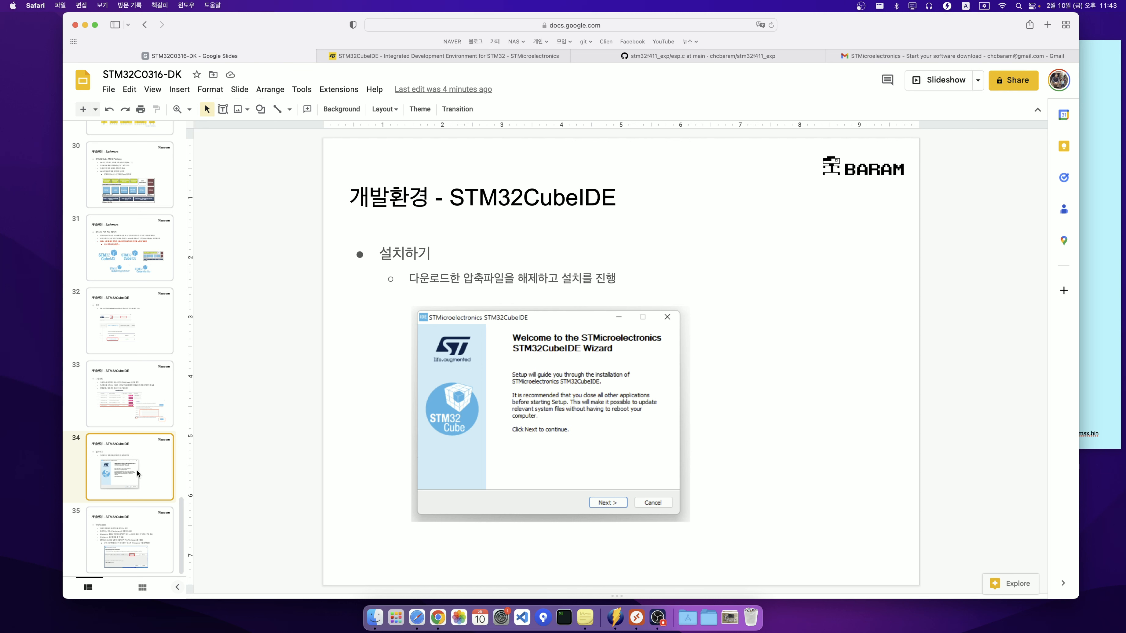
pyautogui.press('Down')
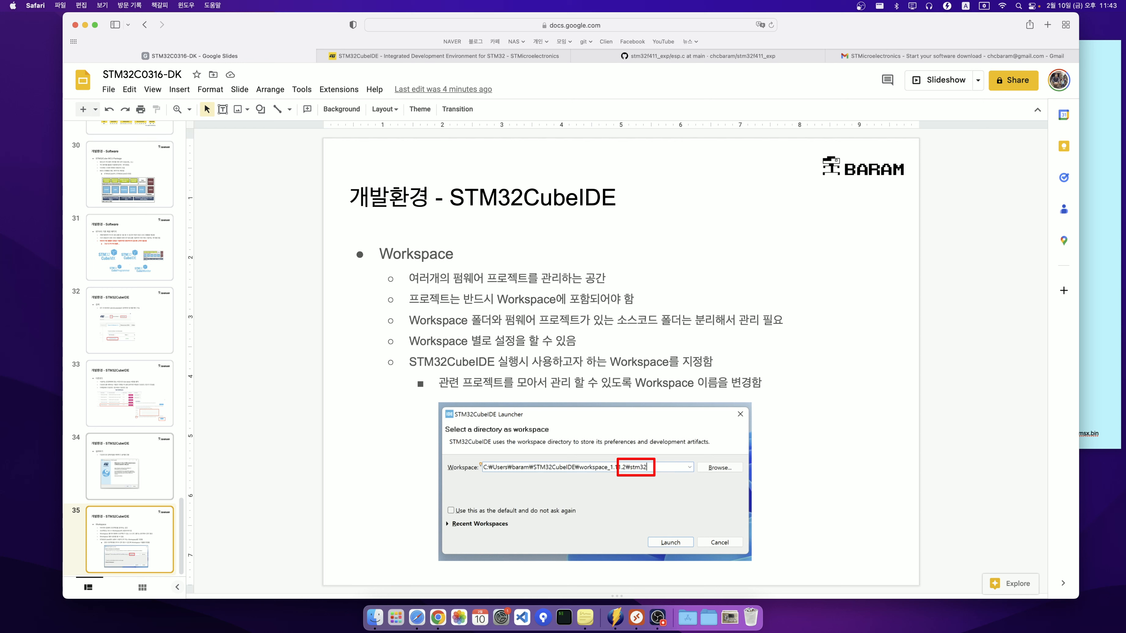
pyautogui.press('Up')
pyautogui.press('Up')
pyautogui.press('Down')
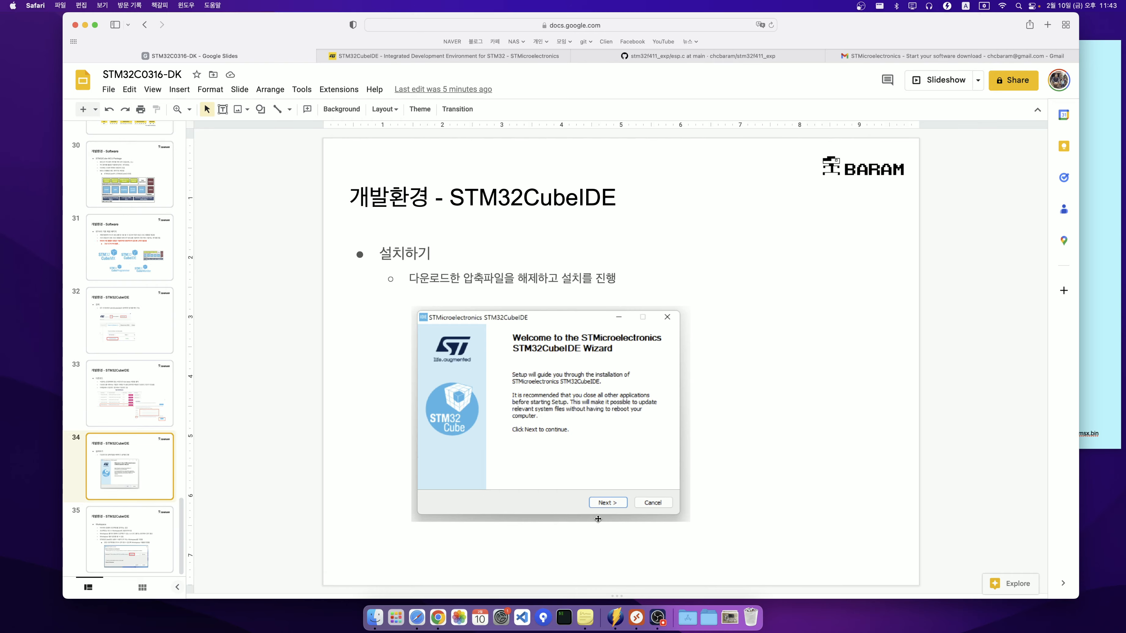
pyautogui.hotkey('ctrl', 'Right')
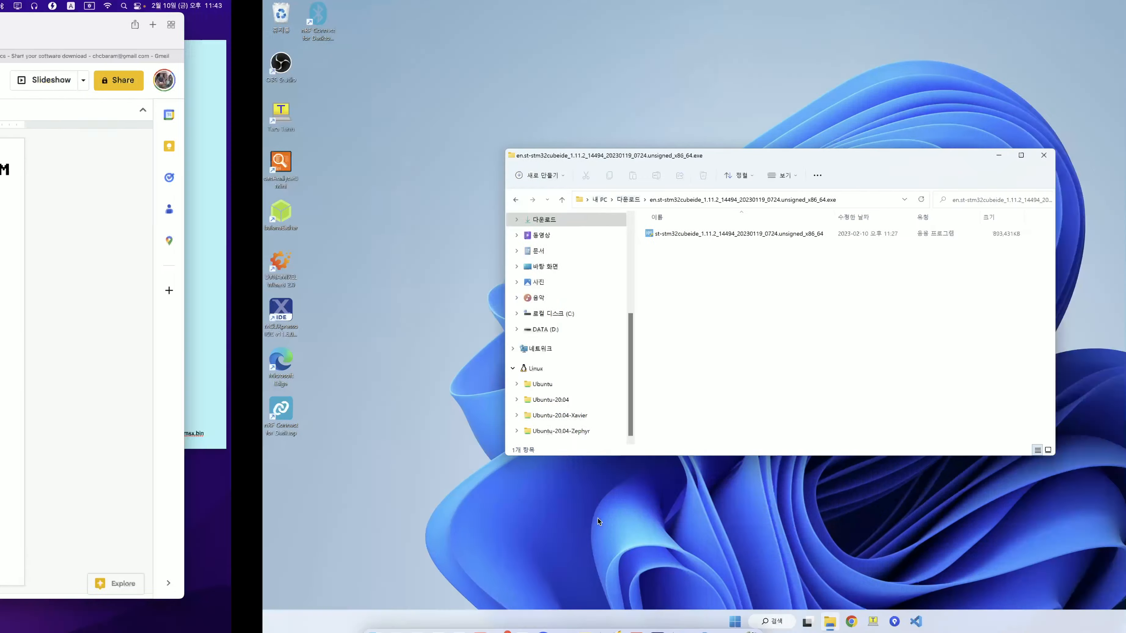
pyautogui.hotkey('ctrl', 'Left')
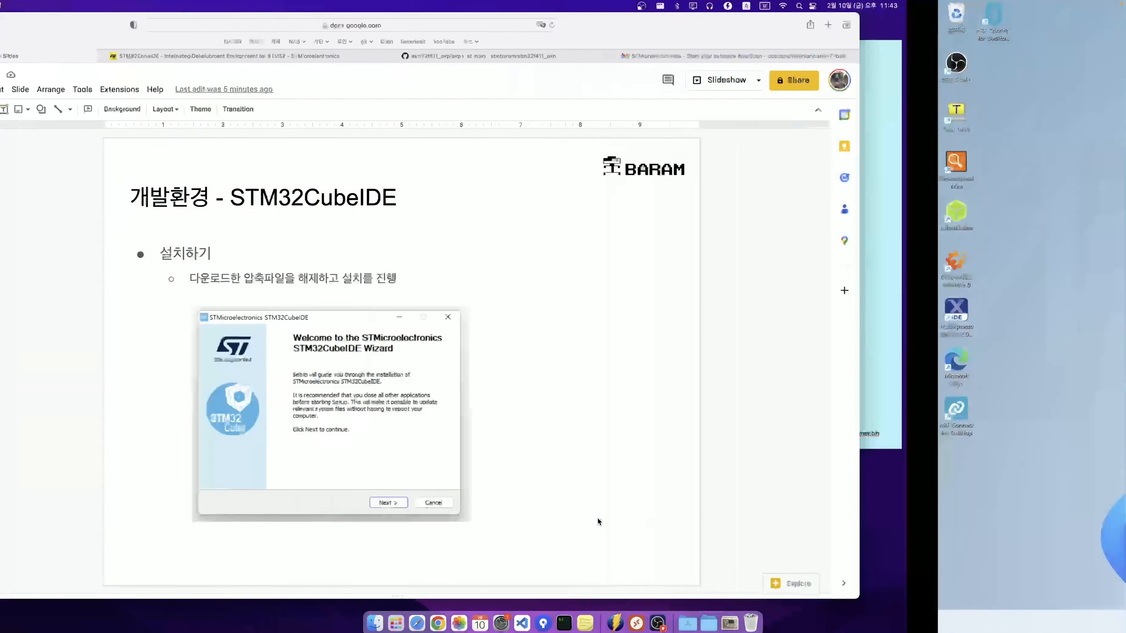
# Step: Go to the STMicroelectronics home page and close the GitHub and Gmail tabs
pyautogui.click(491, 56)
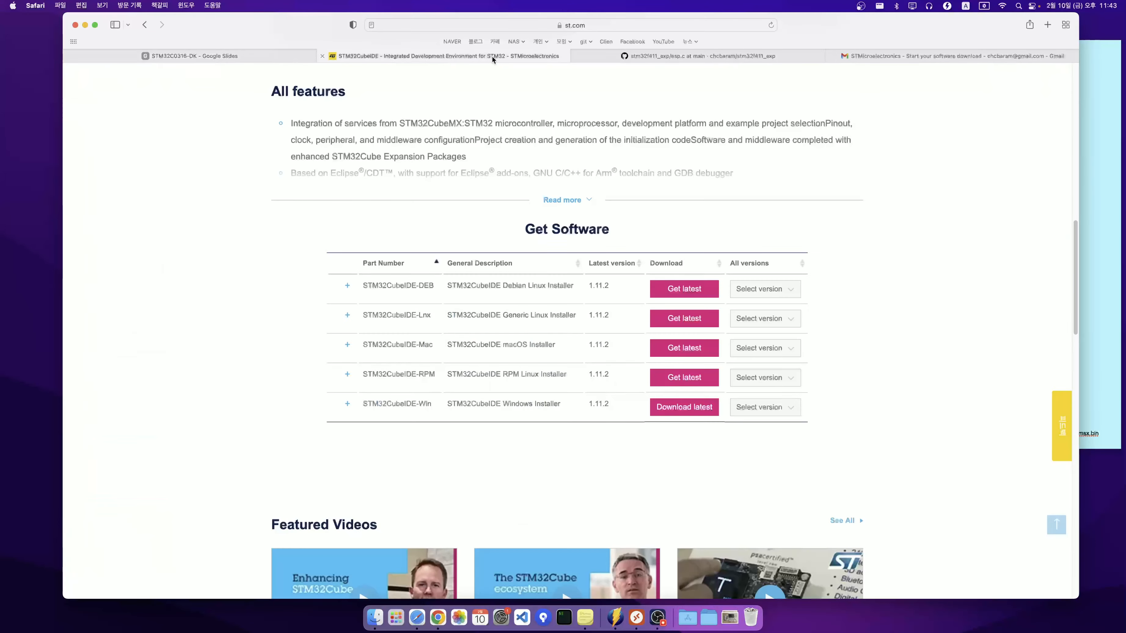
pyautogui.scroll(10, 425, 177)
pyautogui.click(114, 107)
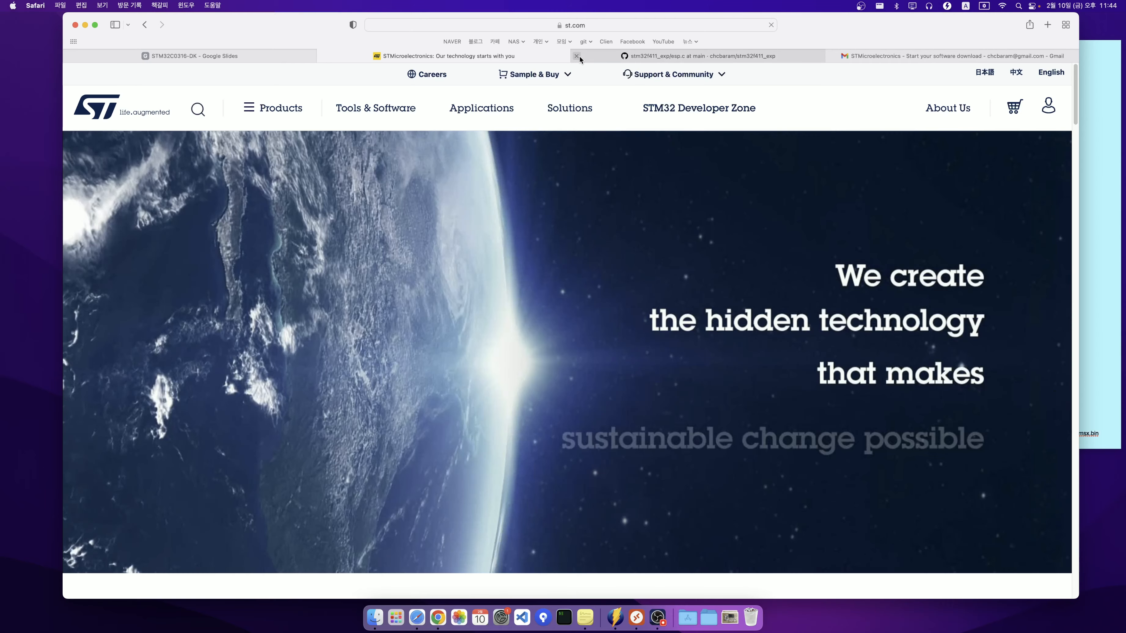
pyautogui.click(576, 56)
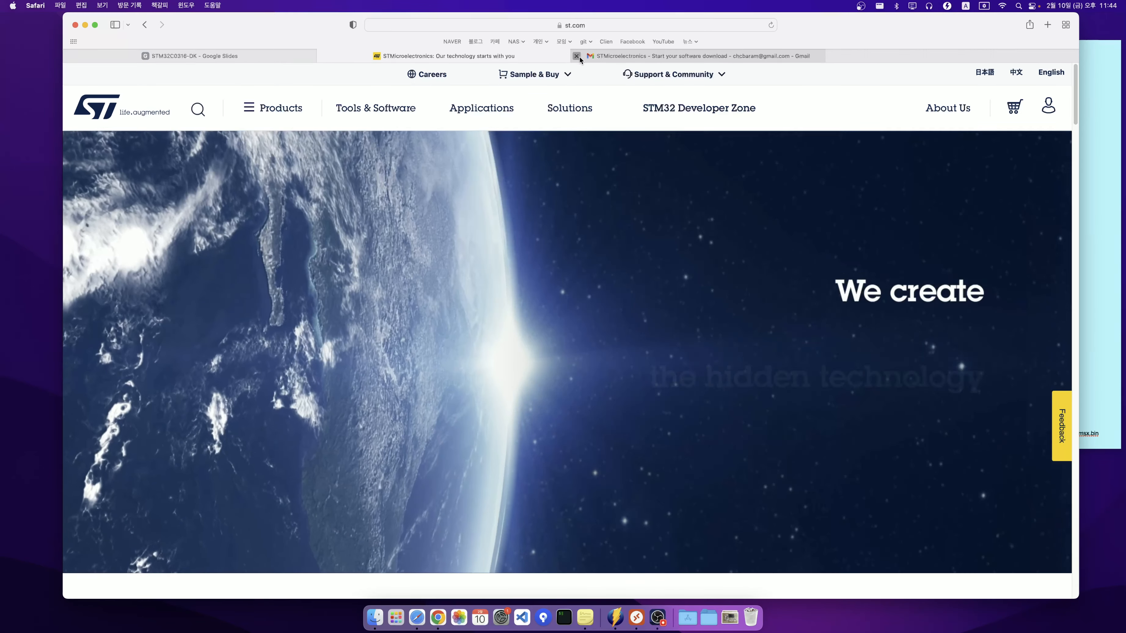
pyautogui.click(576, 57)
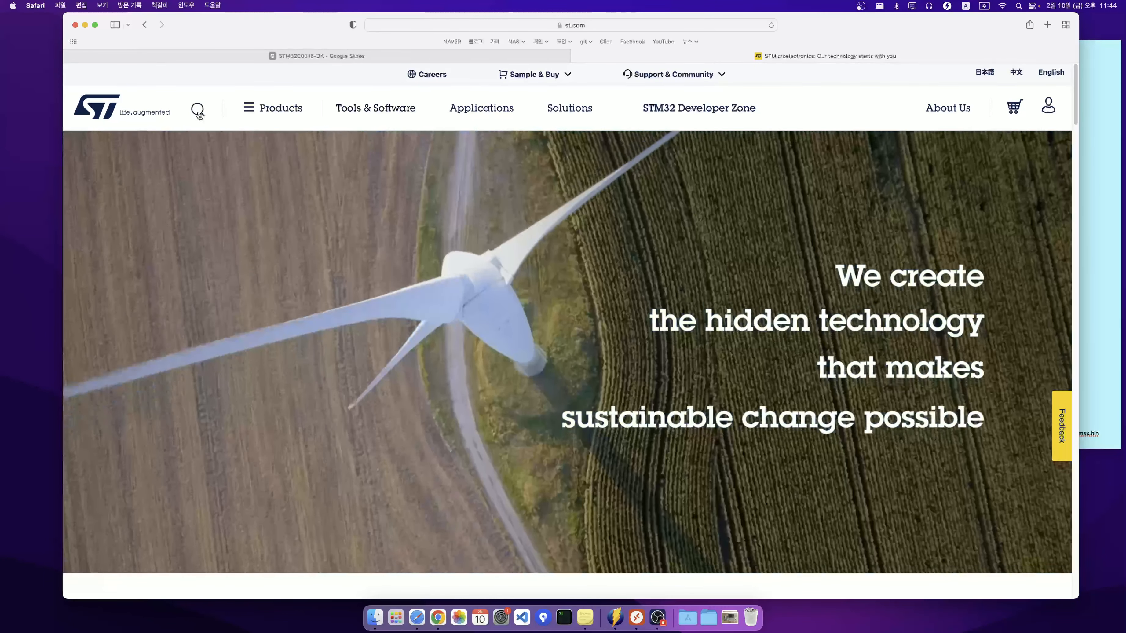
# Step: Search the ST site for stm32cubeide and open the STM32CubeIDE product page from the results
pyautogui.click(190, 109)
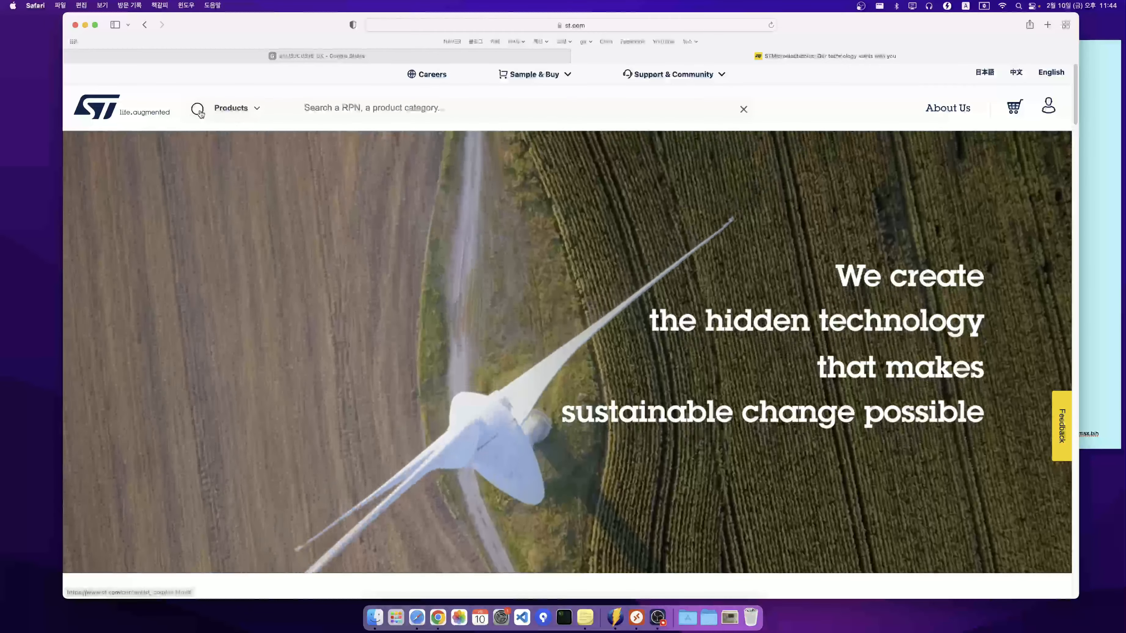
pyautogui.write('st')
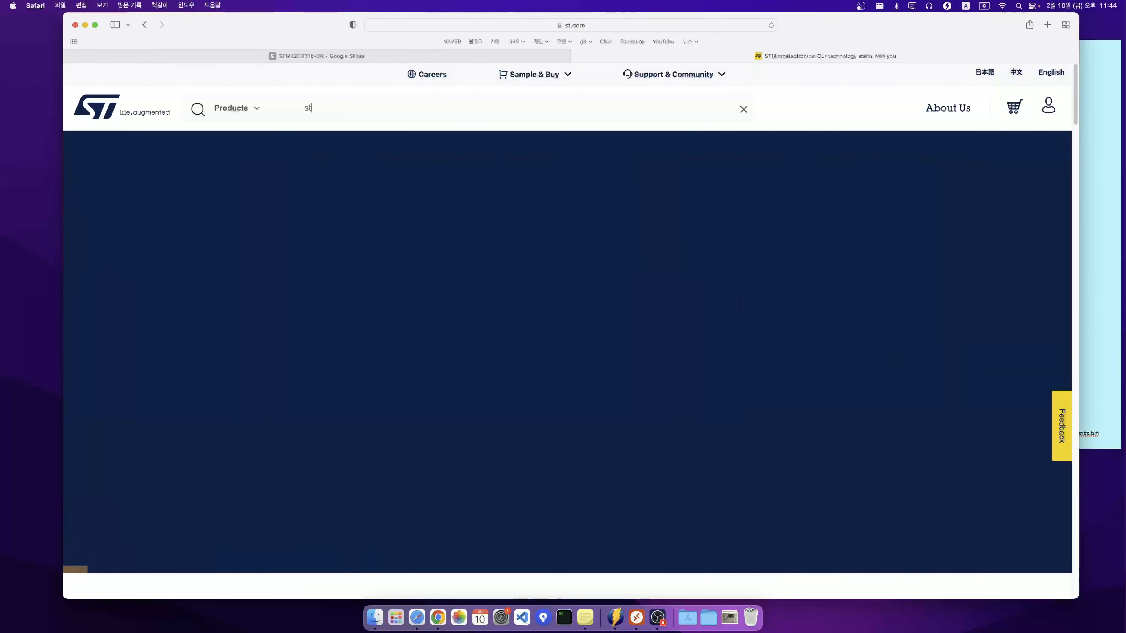
pyautogui.write('m32cubeide')
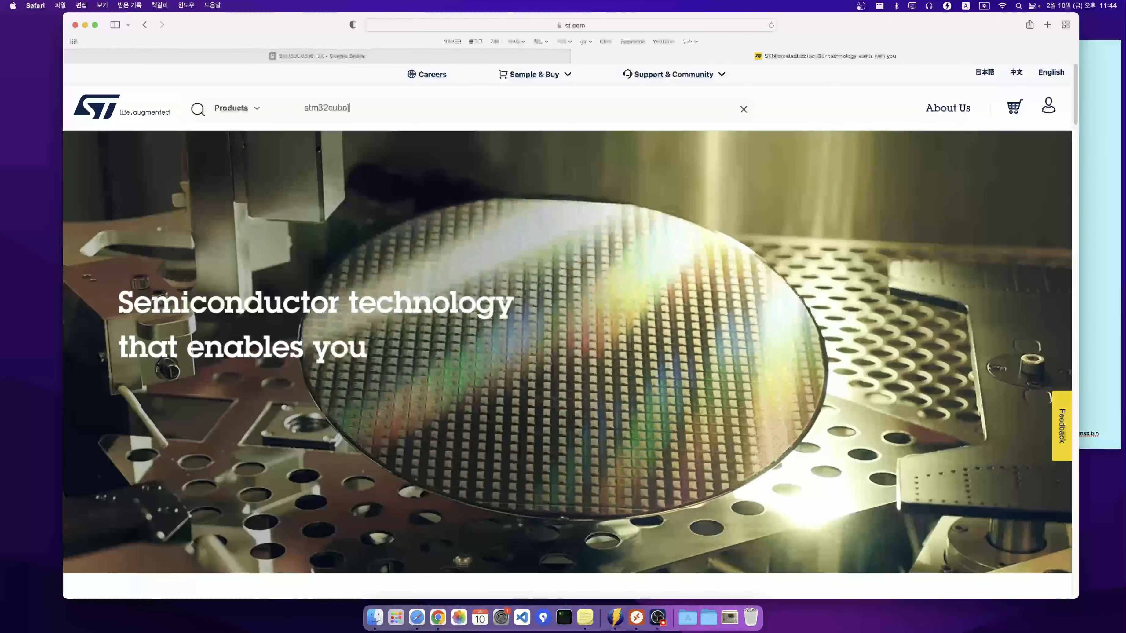
pyautogui.press('Return')
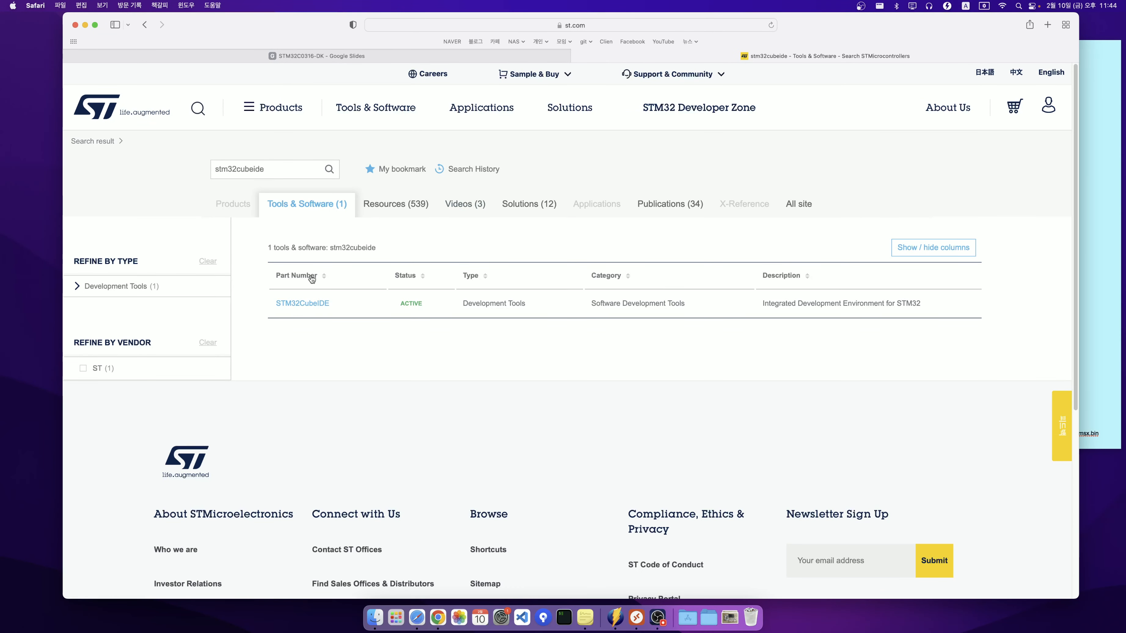
pyautogui.click(306, 303)
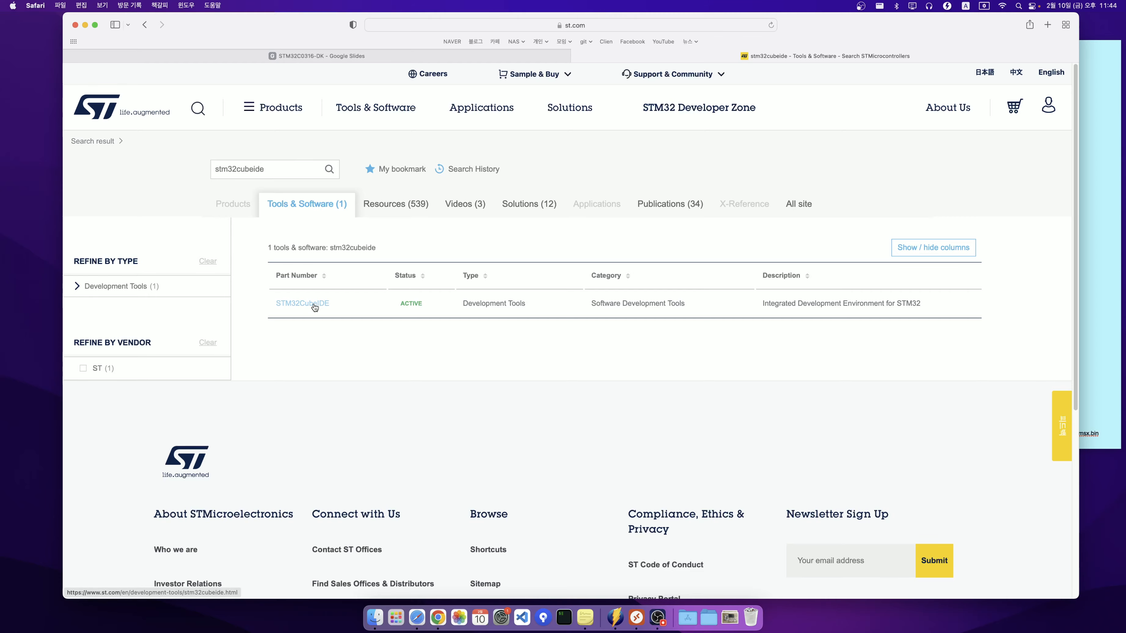
# Step: Examine the Get Software table on the STM32CubeIDE page, highlighting the macOS and Windows installer descriptions
pyautogui.scroll(-12, 400, 332)
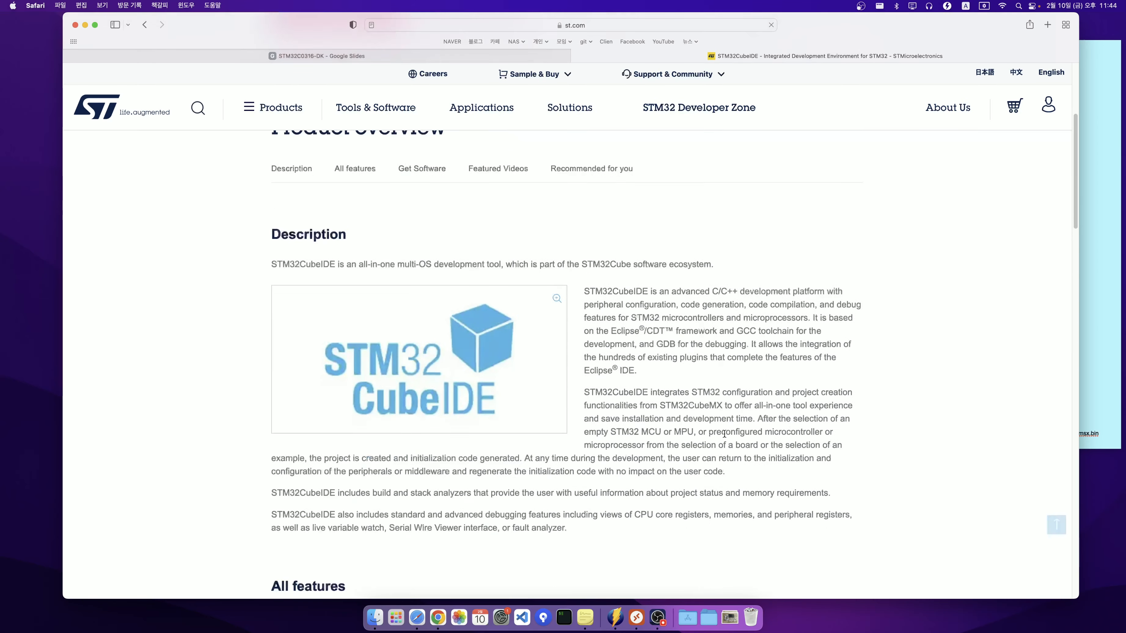
pyautogui.scroll(-5, 626, 417)
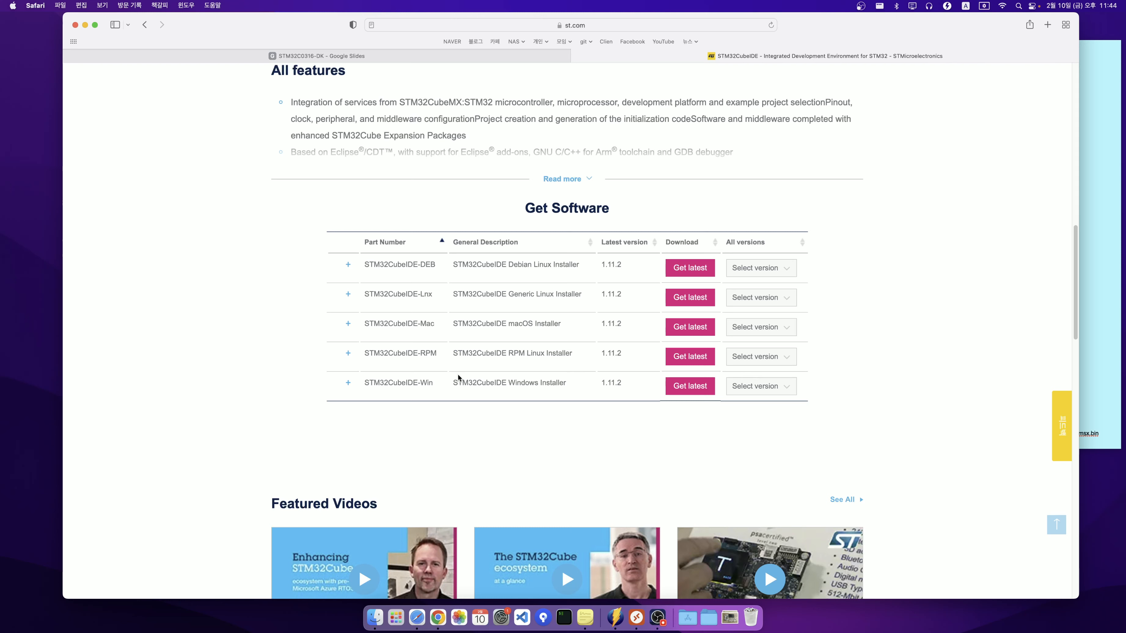
pyautogui.moveTo(445, 330)
pyautogui.mouseDown()
pyautogui.moveTo(570, 324)
pyautogui.moveTo(447, 325)
pyautogui.mouseUp()
pyautogui.click(552, 325)
pyautogui.click(477, 334)
pyautogui.moveTo(451, 330); pyautogui.dragTo(558, 326)
pyautogui.click(549, 342)
pyautogui.moveTo(449, 382); pyautogui.dragTo(567, 383)
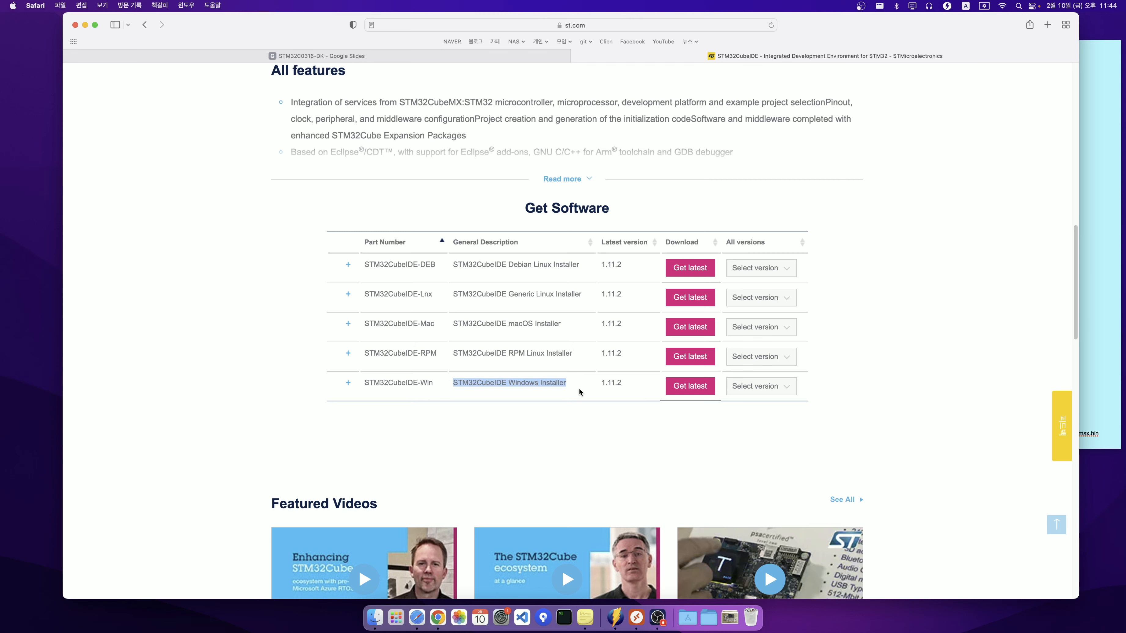
# Step: Request the latest STM32CubeIDE Windows installer, accept the licence agreement, and dismiss the name and e-mail form without filling it in
pyautogui.click(692, 391)
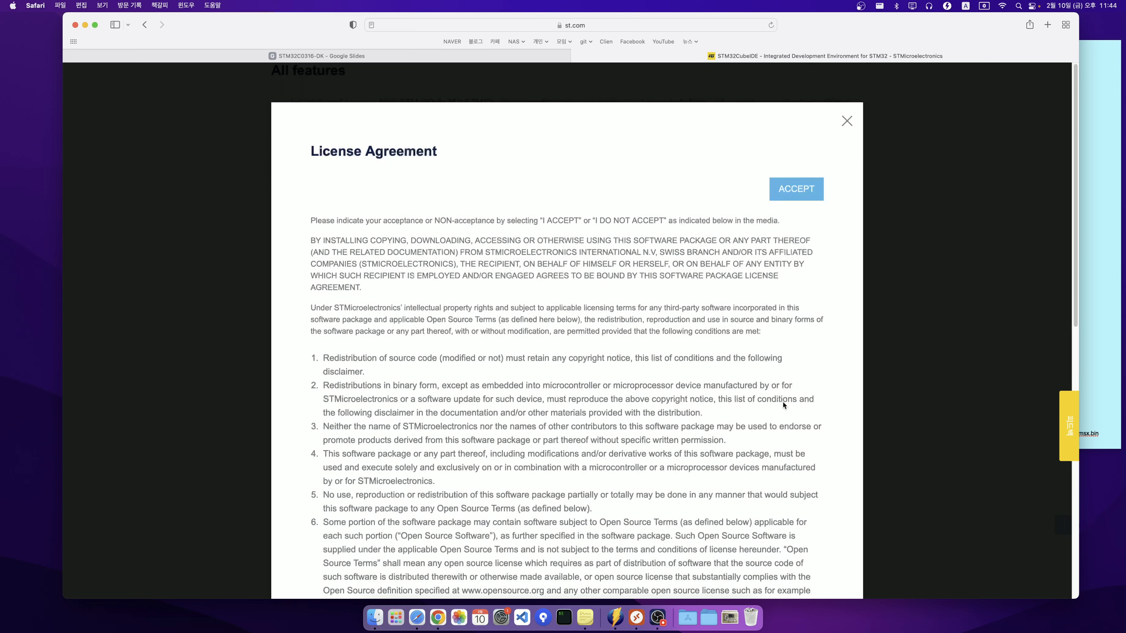
pyautogui.click(805, 260)
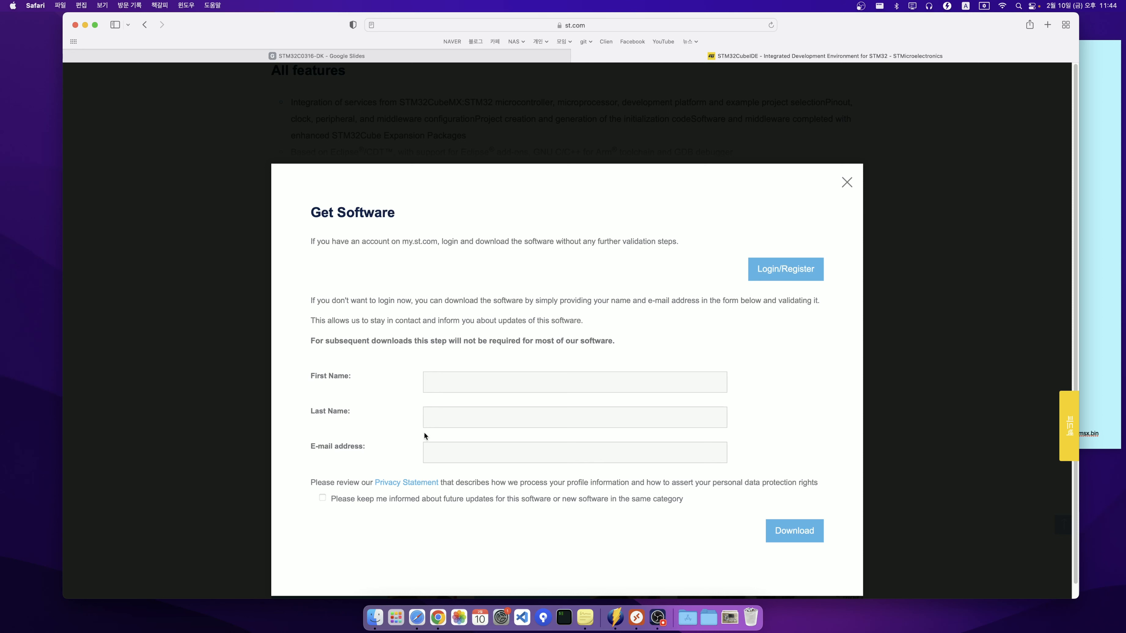
pyautogui.click(439, 456)
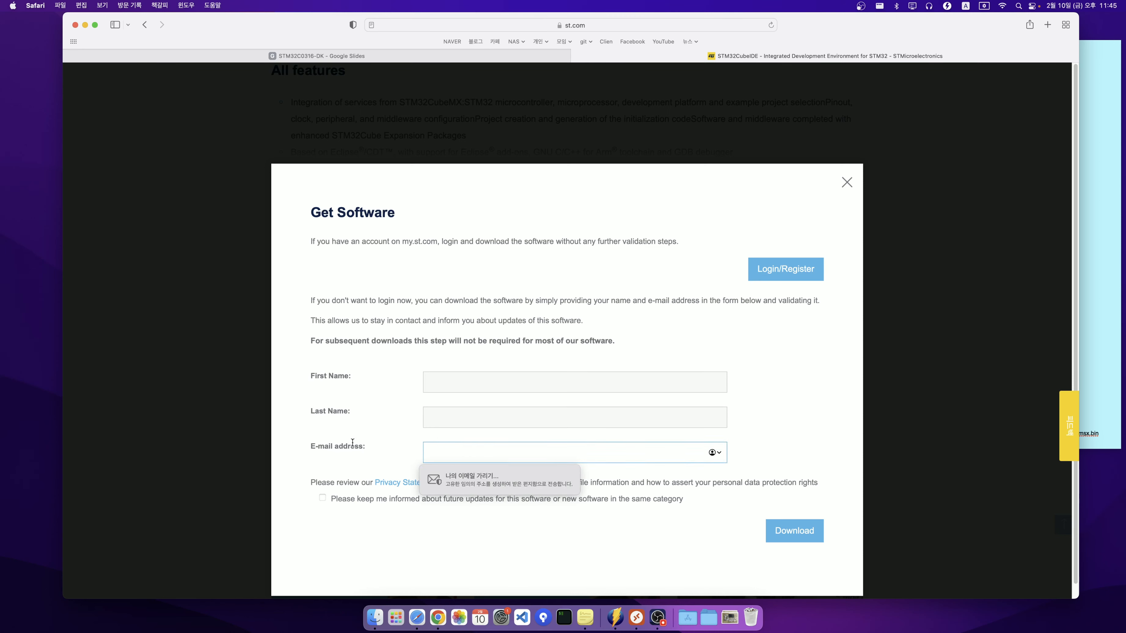
pyautogui.click(389, 454)
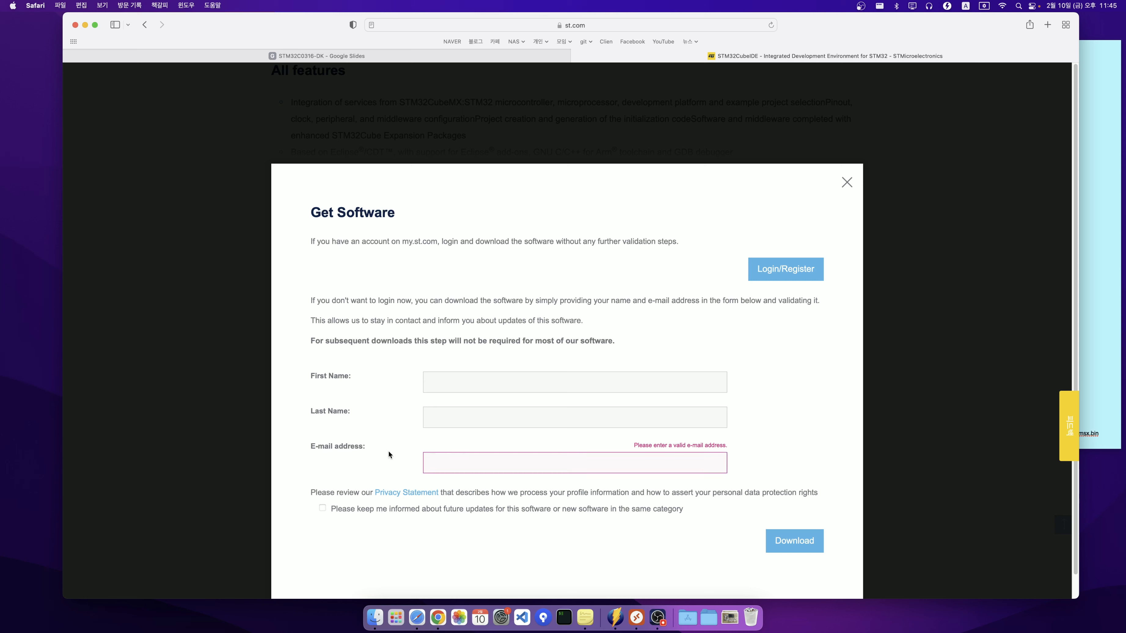
pyautogui.click(846, 182)
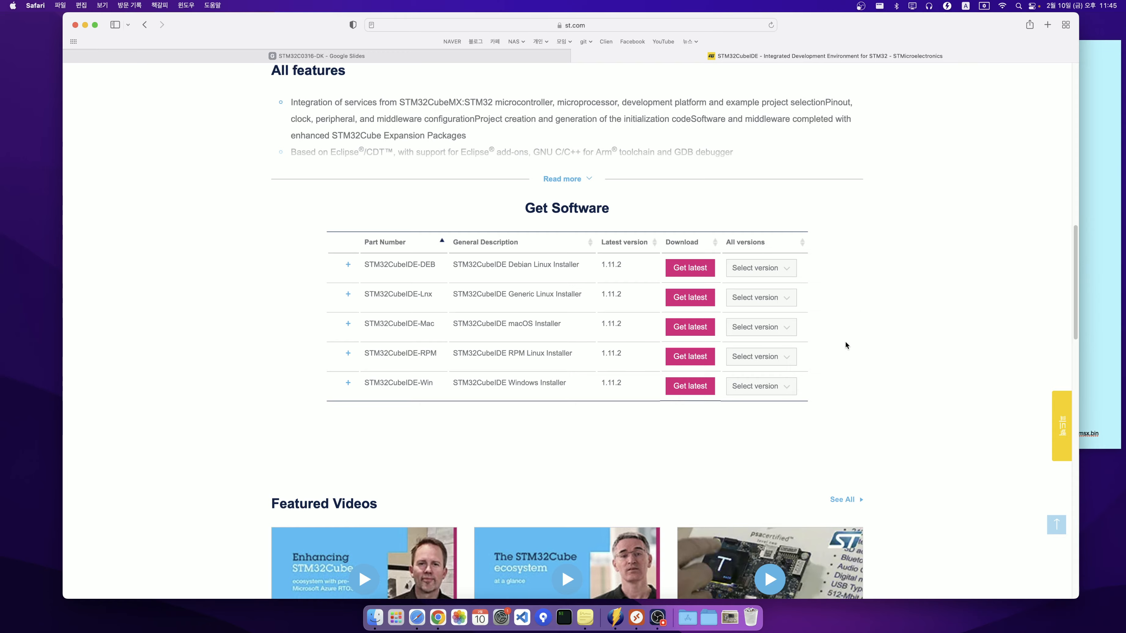
pyautogui.scroll(15, 842, 452)
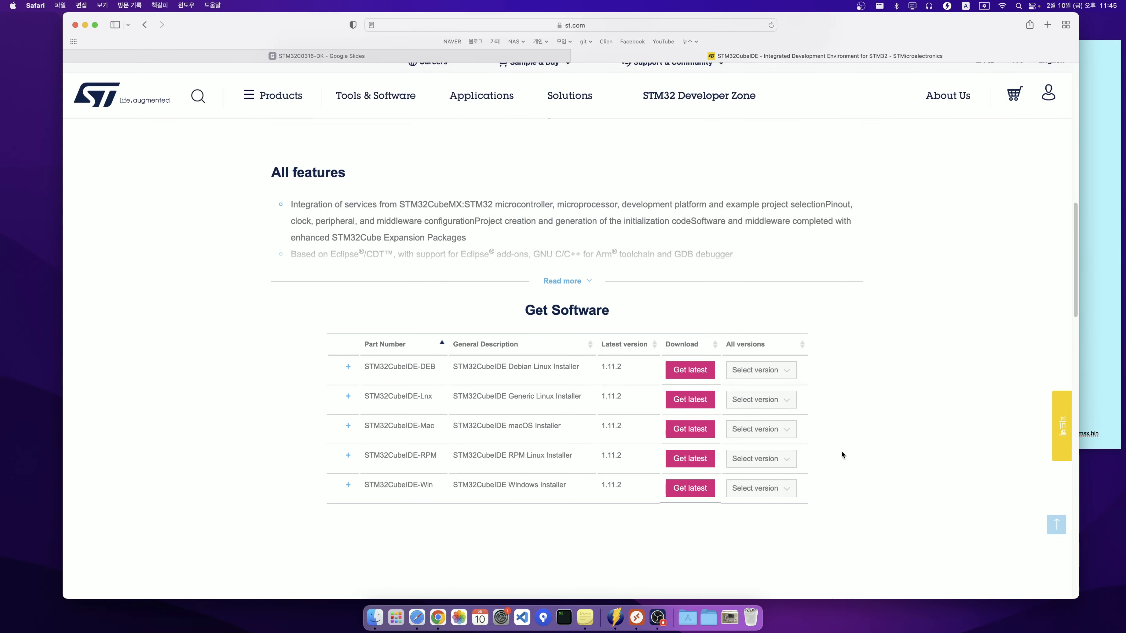
pyautogui.scroll(-12, 775, 366)
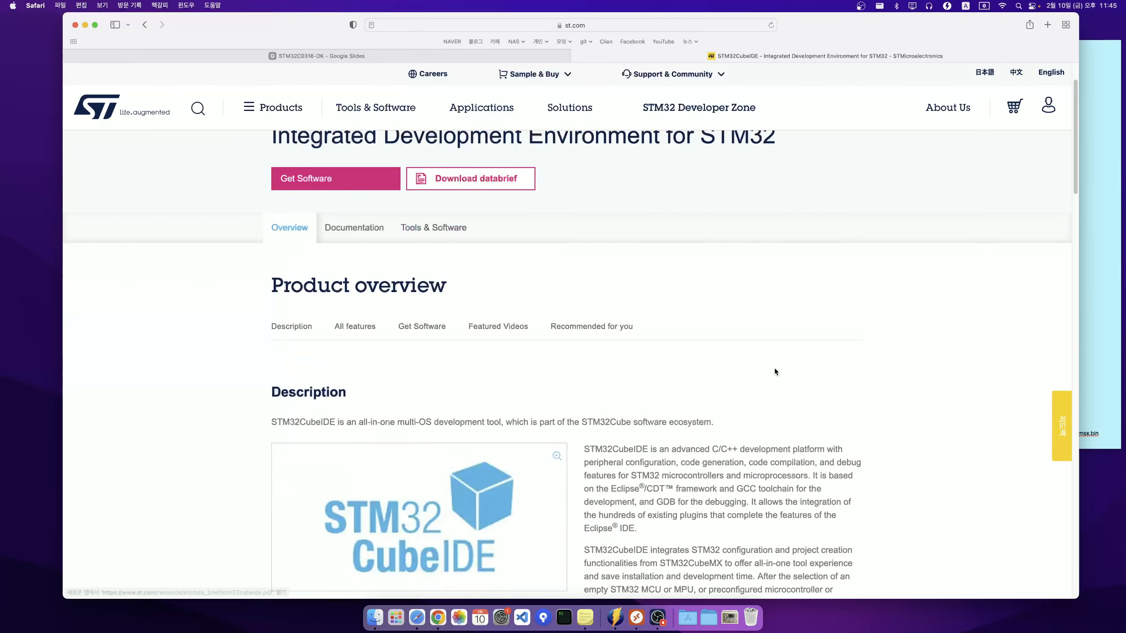
pyautogui.scroll(-4, 775, 370)
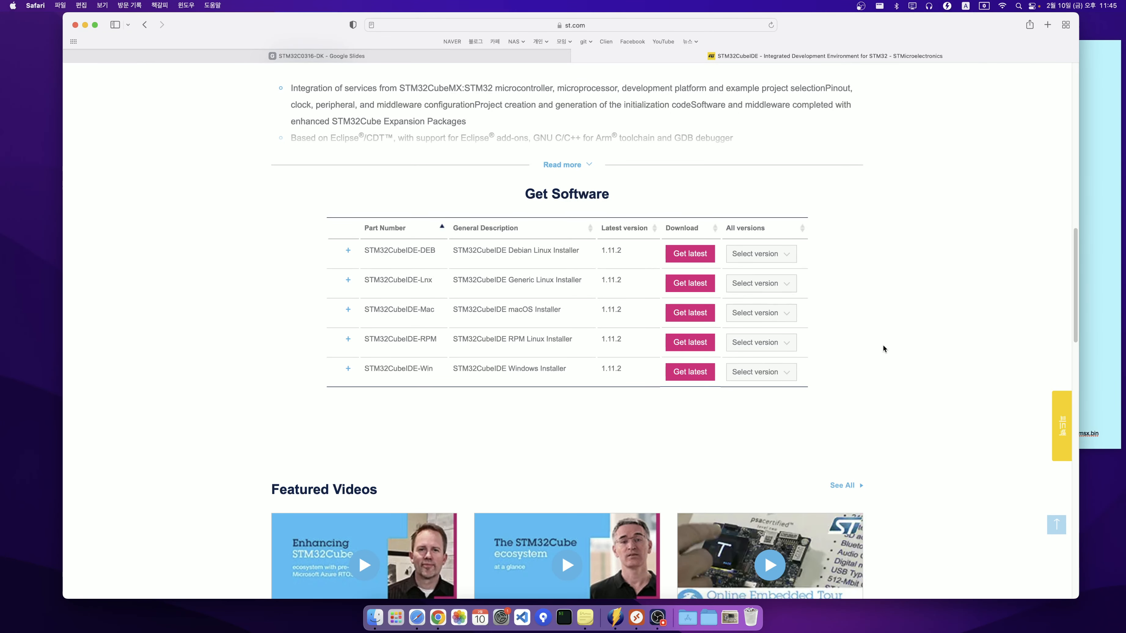
# Step: Switch to the Windows desktop, run the st-stm32cubeide_1.11.2 installer from the extracted folder, and allow it to make changes
pyautogui.hotkey('ctrl', 'Right')
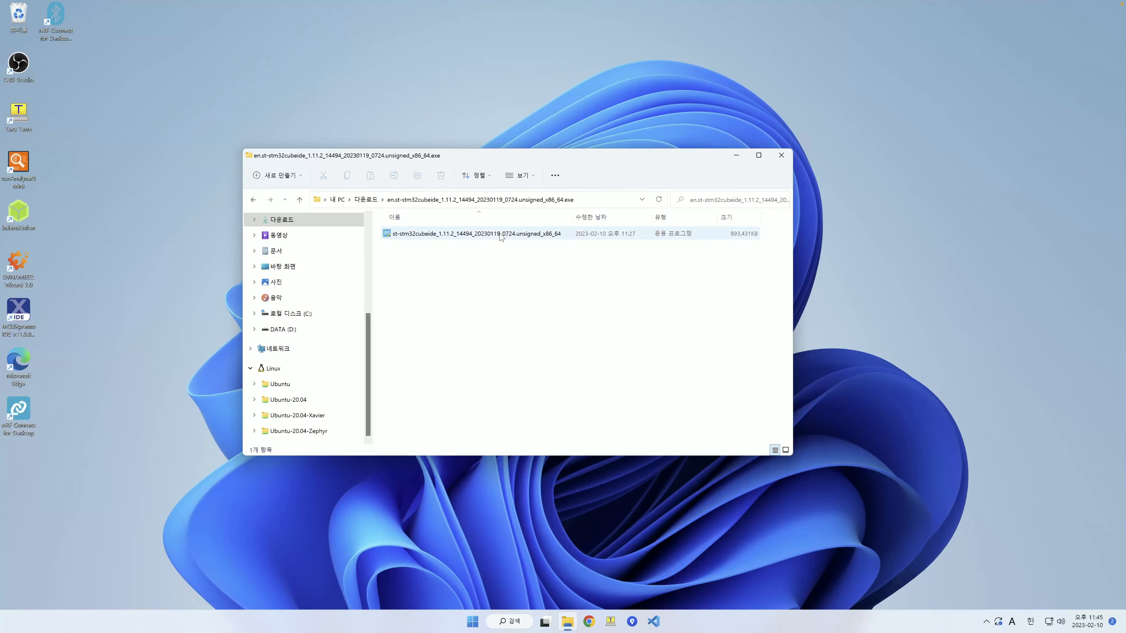
pyautogui.click(499, 234)
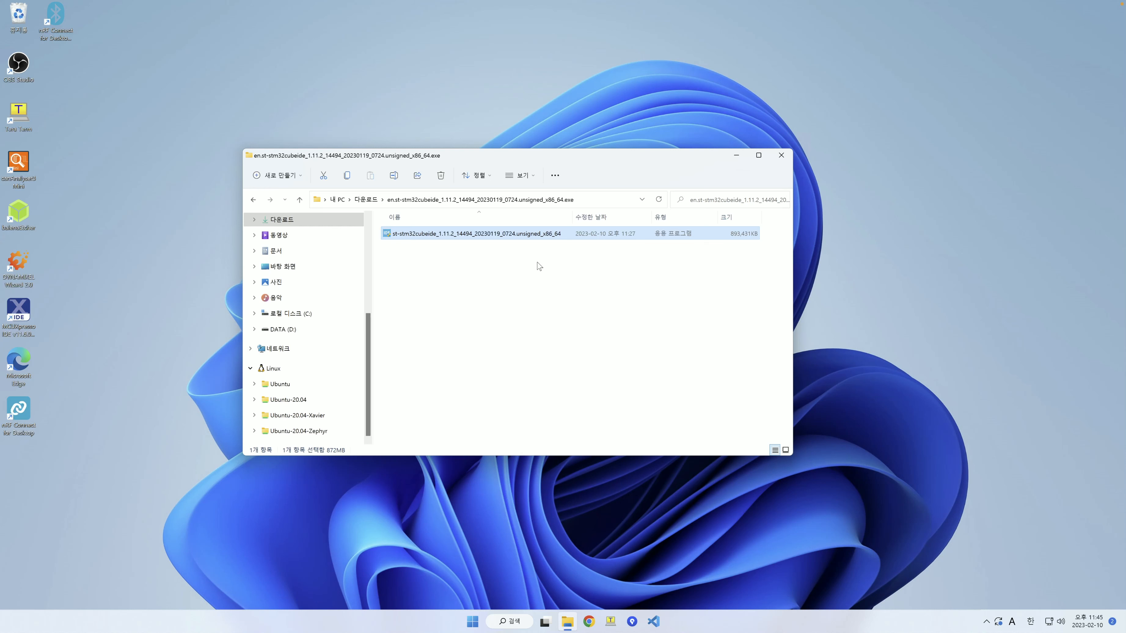
pyautogui.click(509, 288)
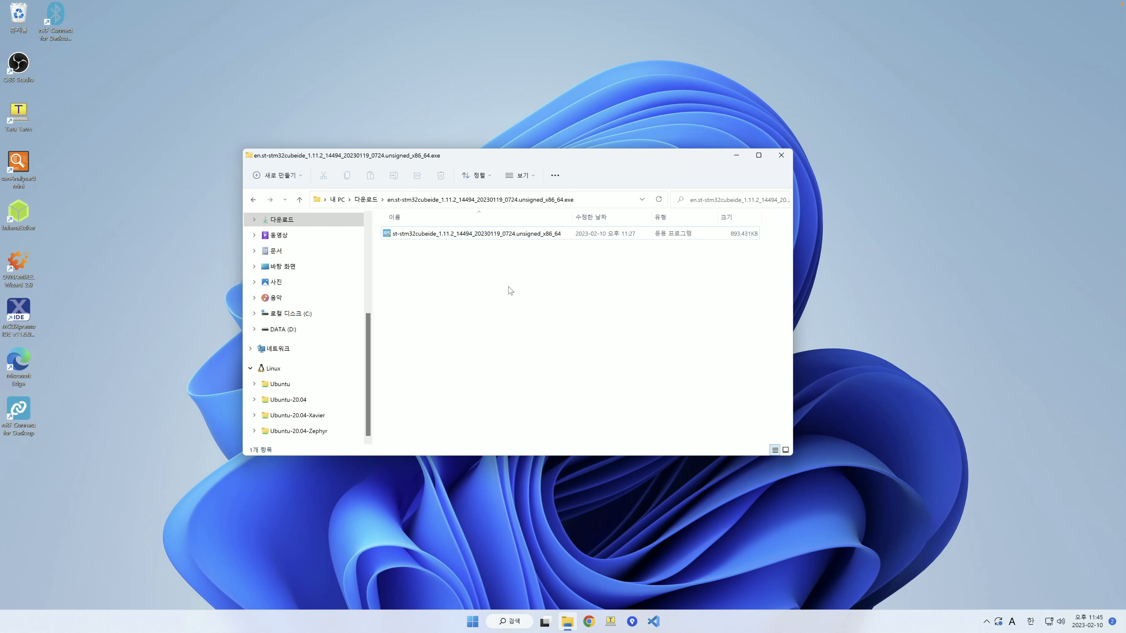
pyautogui.doubleClick(483, 238)
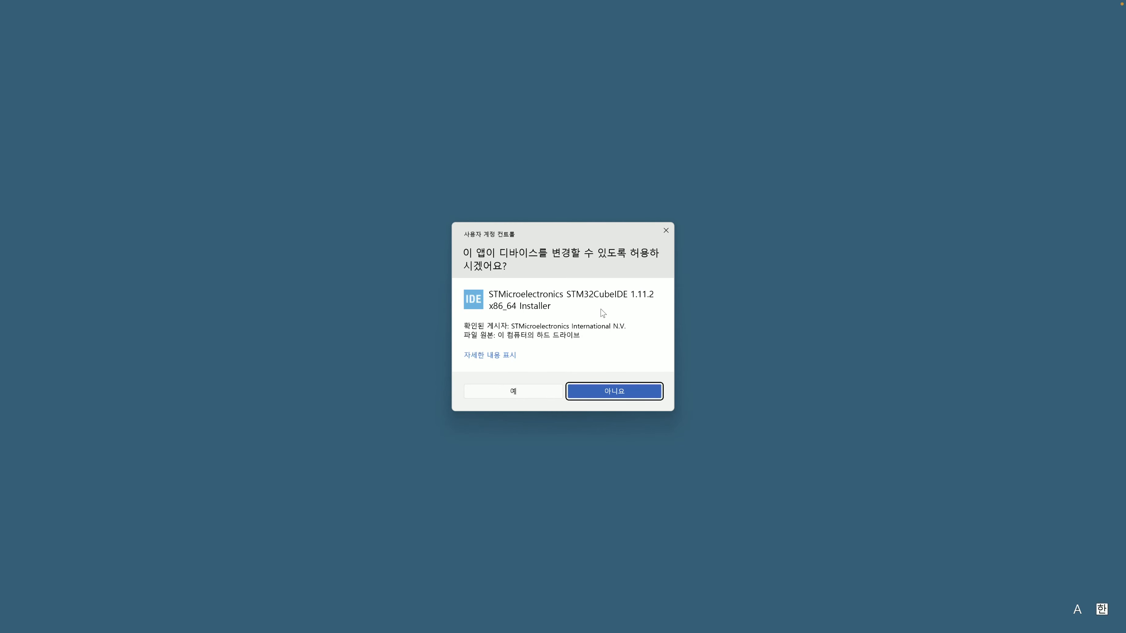
pyautogui.click(523, 396)
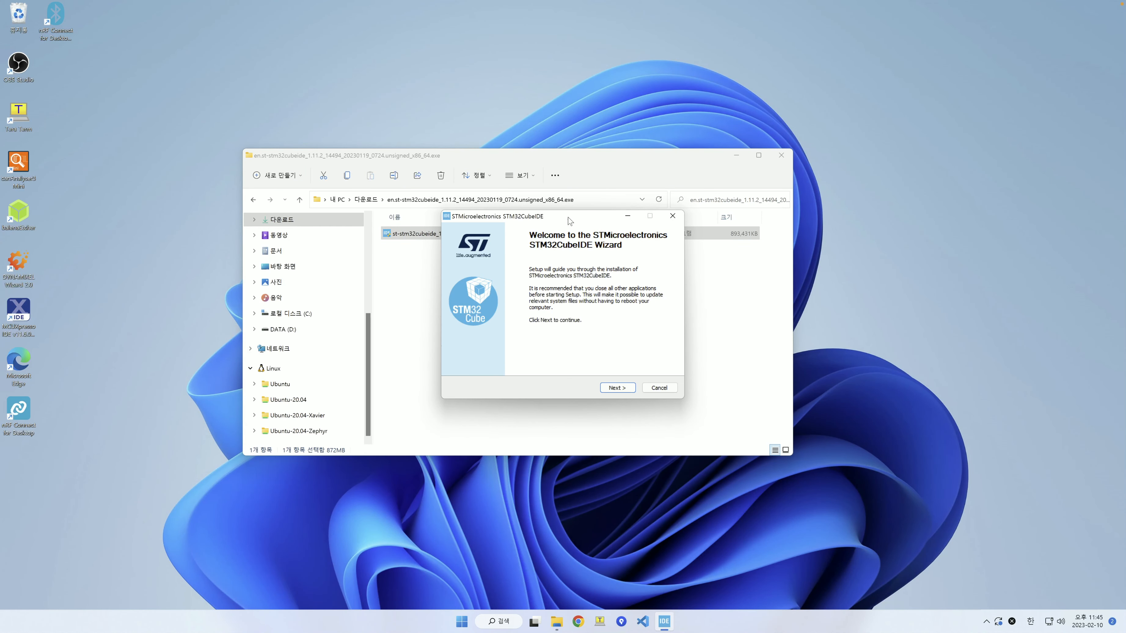
# Step: Advance past the setup wizard's welcome page and agree to the licence terms to reach the install location page
pyautogui.click(600, 431)
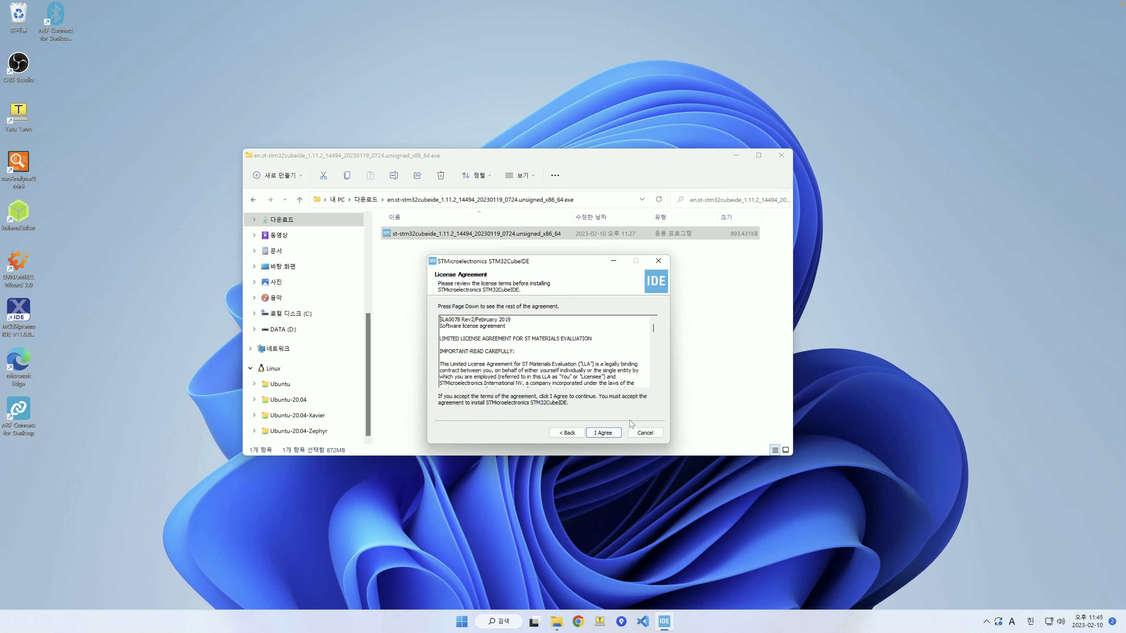
pyautogui.click(601, 433)
pyautogui.moveTo(540, 264); pyautogui.dragTo(531, 249)
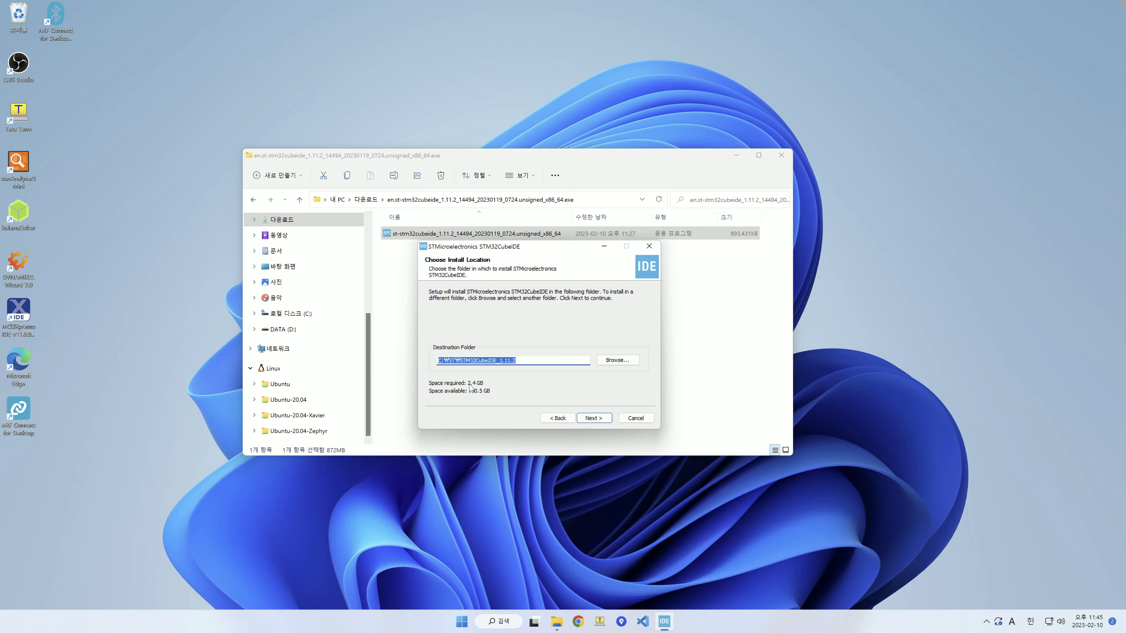
# Step: Install STM32CubeIDE in the proposed folder with the SEGGER J-Link and ST-LINK drivers, and finish setup with a desktop shortcut
pyautogui.click(595, 420)
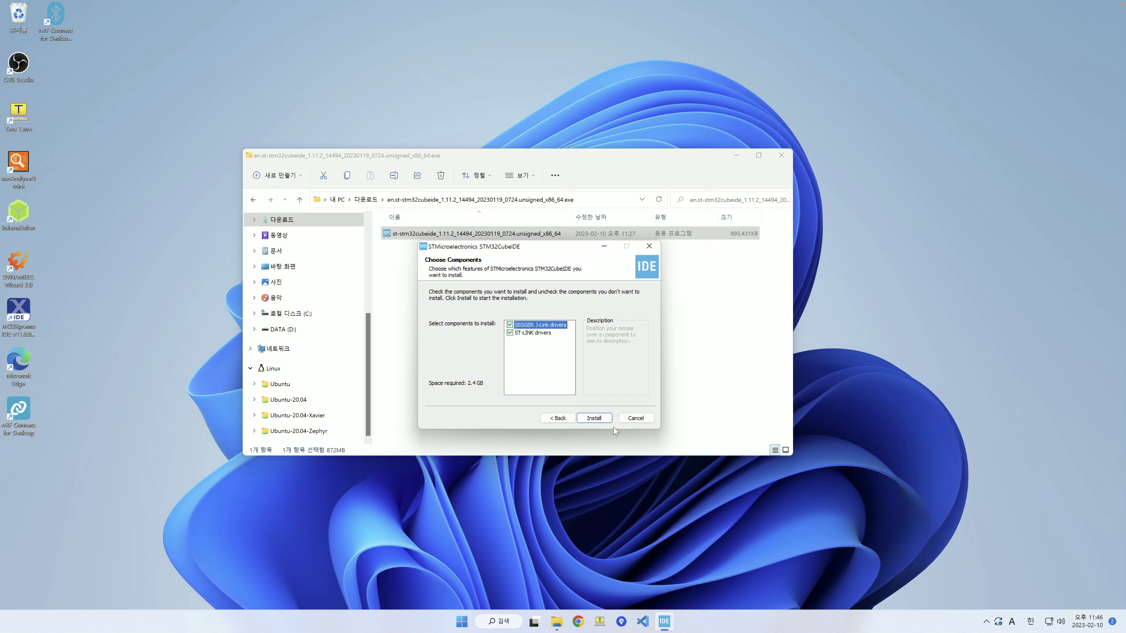
pyautogui.click(603, 421)
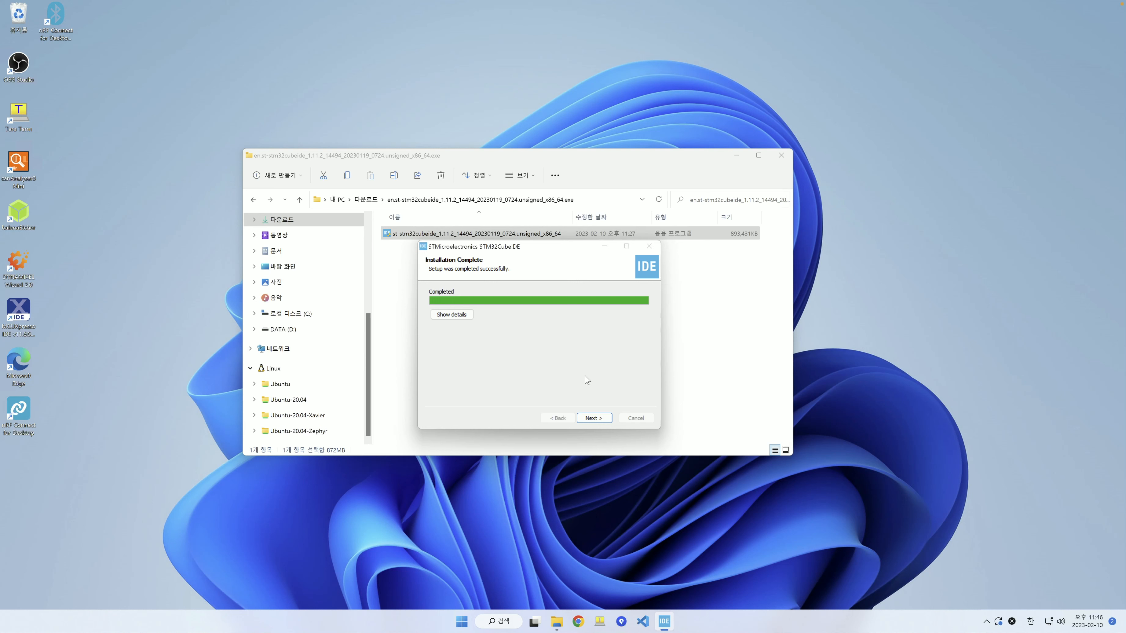
pyautogui.click(593, 419)
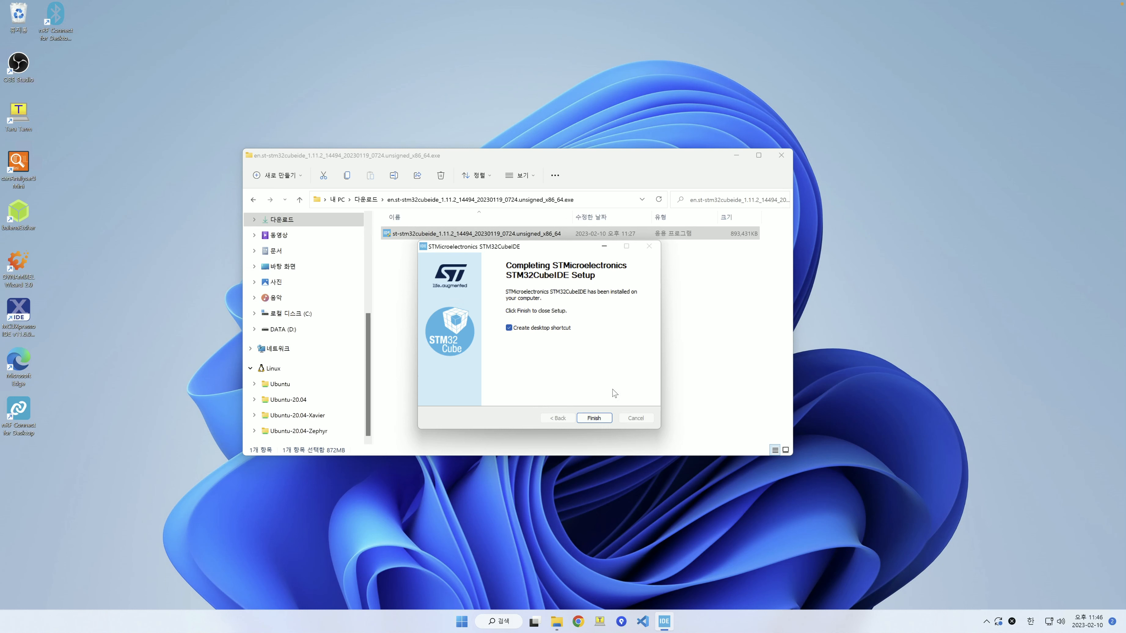
pyautogui.click(596, 420)
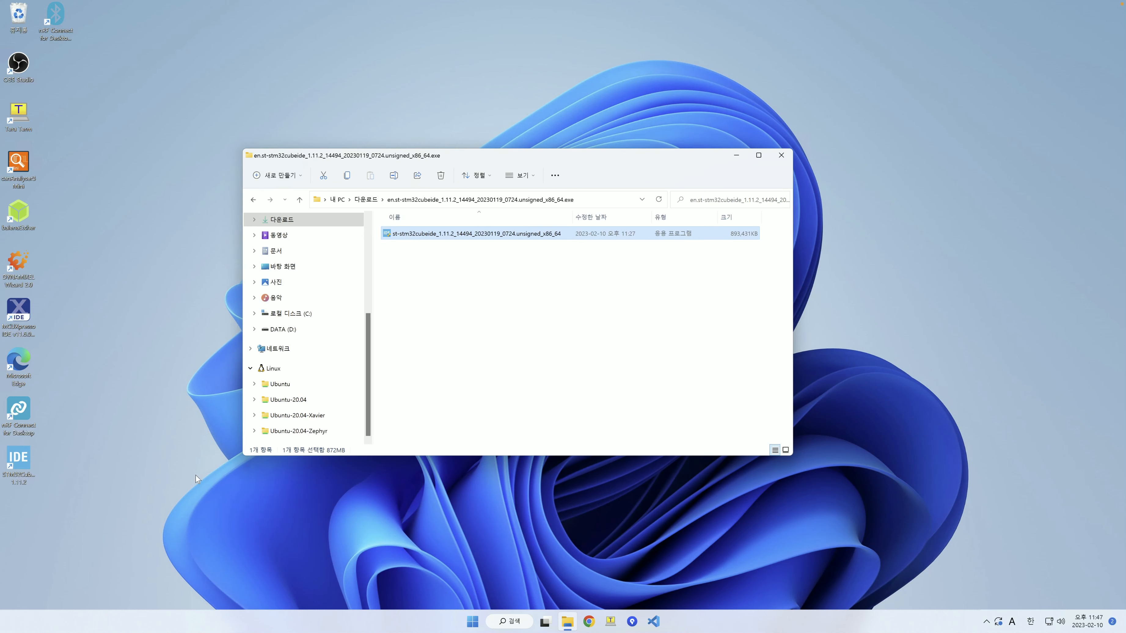
# Step: Launch STM32CubeIDE 1.11.2 from its new desktop shortcut
pyautogui.moveTo(110, 495); pyautogui.dragTo(10, 447)
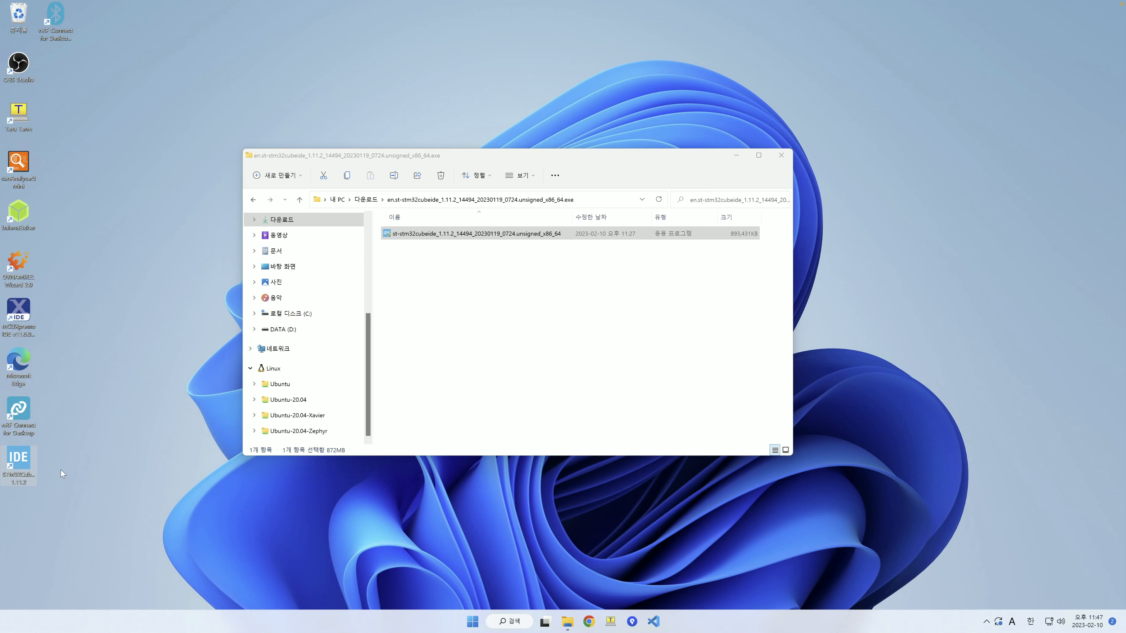
pyautogui.doubleClick(18, 461)
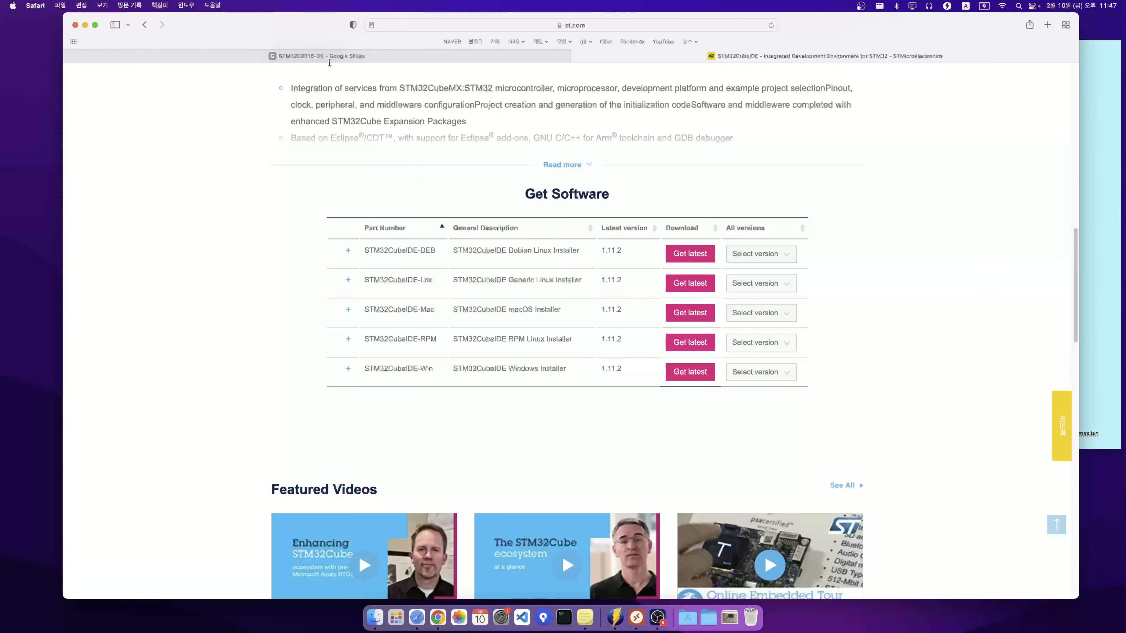
# Step: Switch to the STM32C0316-DK presentation in Google Slides, show slide 35 and highlight the first two points about the Workspace
pyautogui.click(330, 61)
pyautogui.click(134, 530)
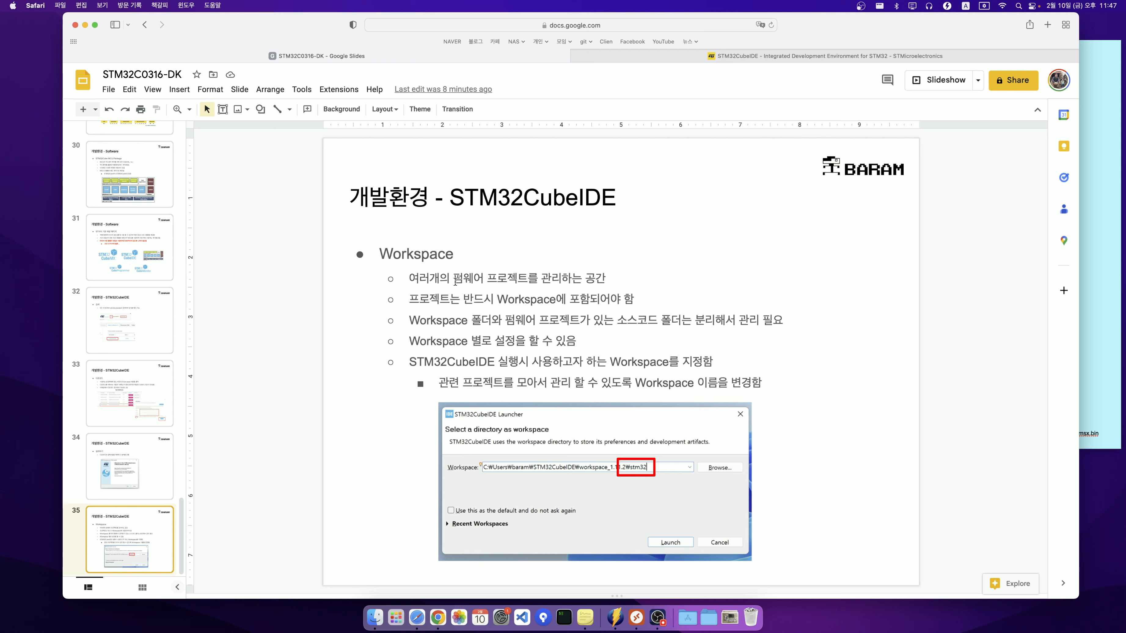
pyautogui.moveTo(408, 279); pyautogui.dragTo(606, 275)
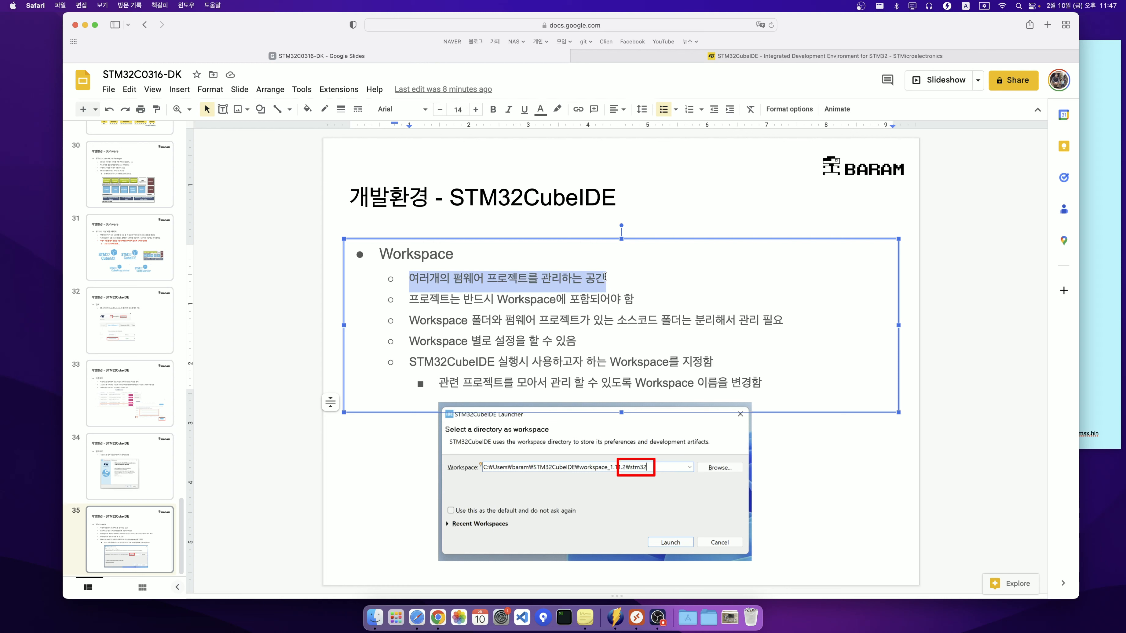
pyautogui.click(441, 299)
pyautogui.moveTo(409, 300); pyautogui.dragTo(632, 301)
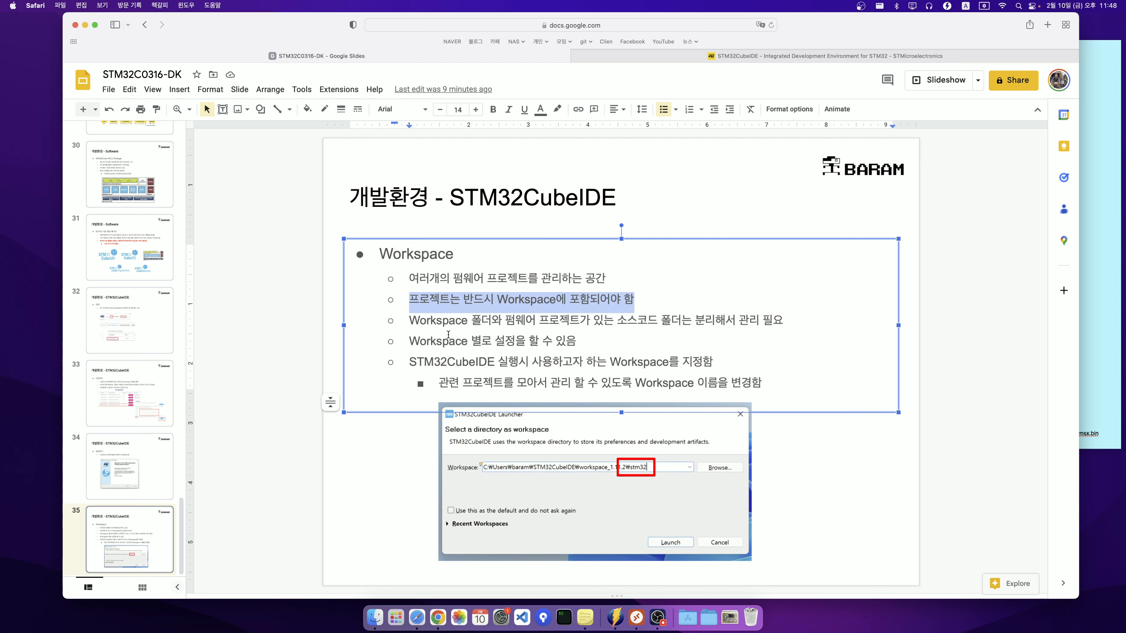
# Step: Highlight the parts of the third Workspace point about keeping the Workspace folder separate from the firmware source code folder
pyautogui.click(511, 341)
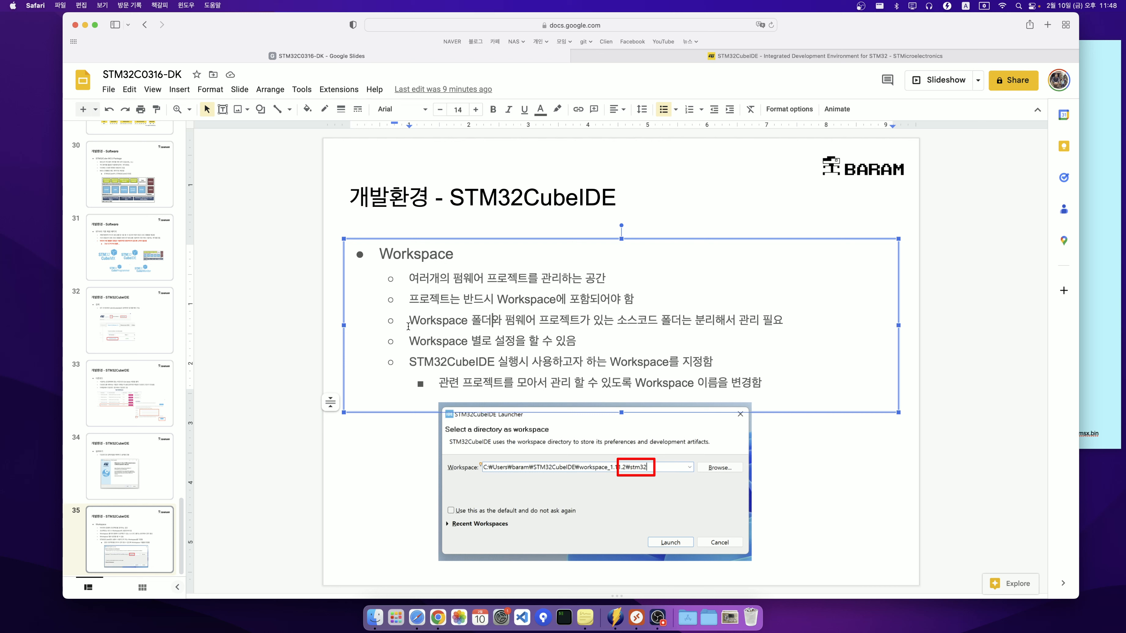
pyautogui.moveTo(408, 320); pyautogui.dragTo(494, 327)
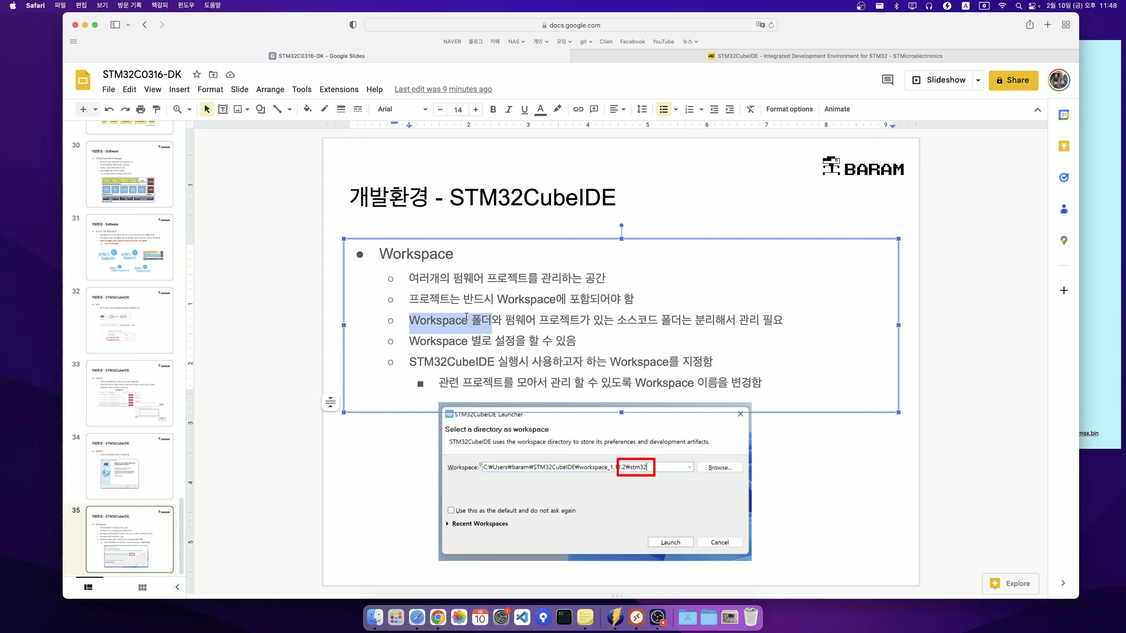
pyautogui.moveTo(505, 320); pyautogui.dragTo(676, 326)
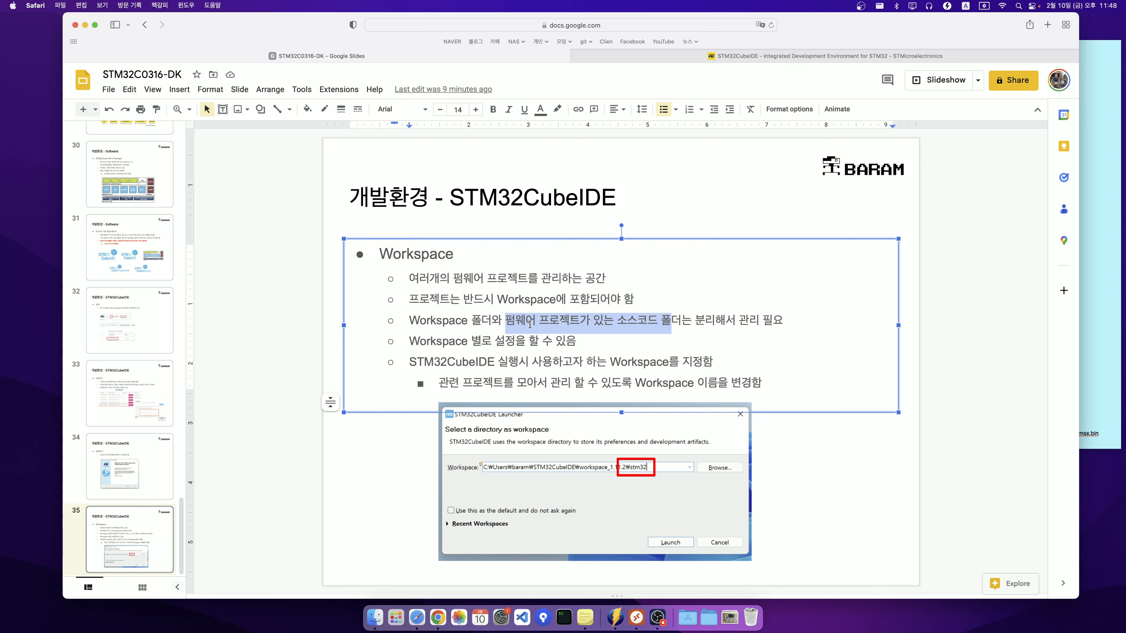
pyautogui.click(419, 320)
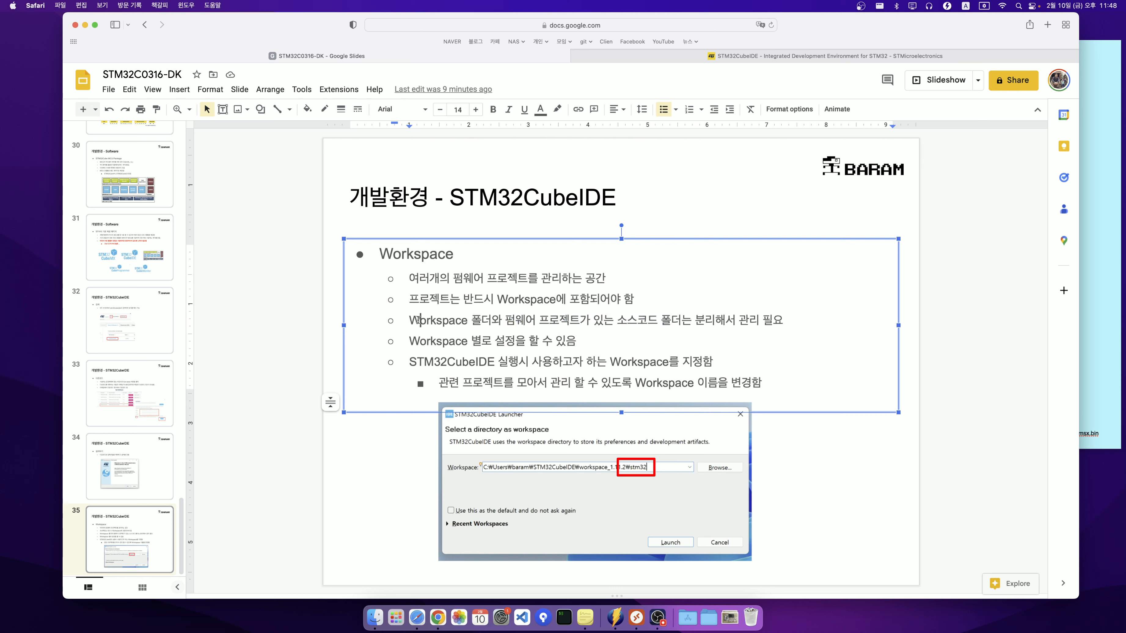
pyautogui.moveTo(492, 320); pyautogui.dragTo(412, 318)
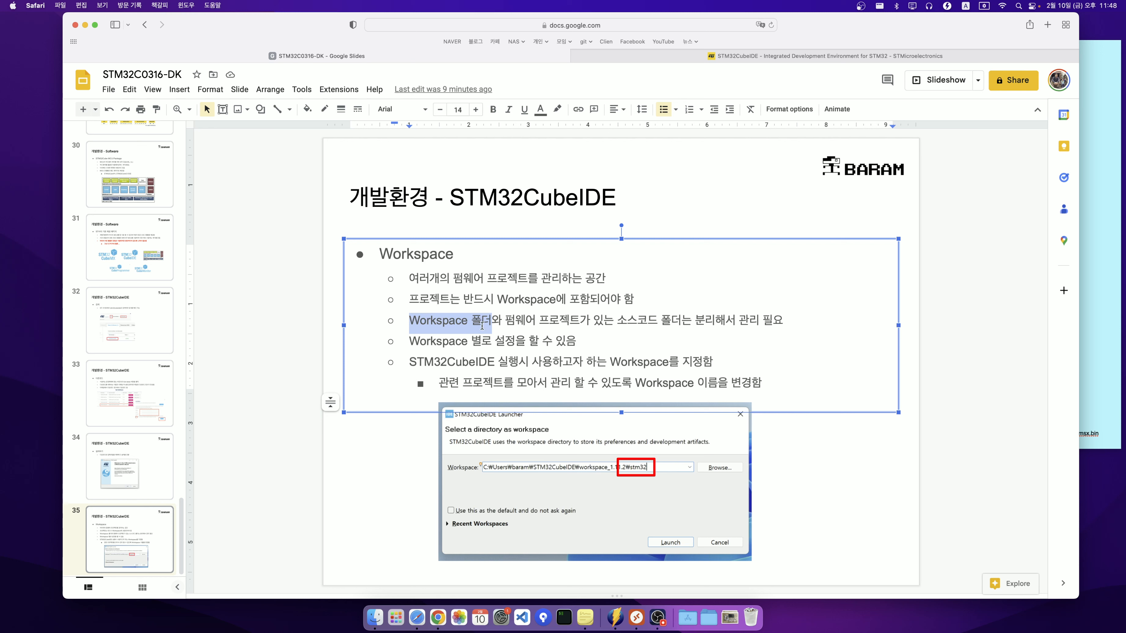
pyautogui.moveTo(613, 320); pyautogui.dragTo(758, 327)
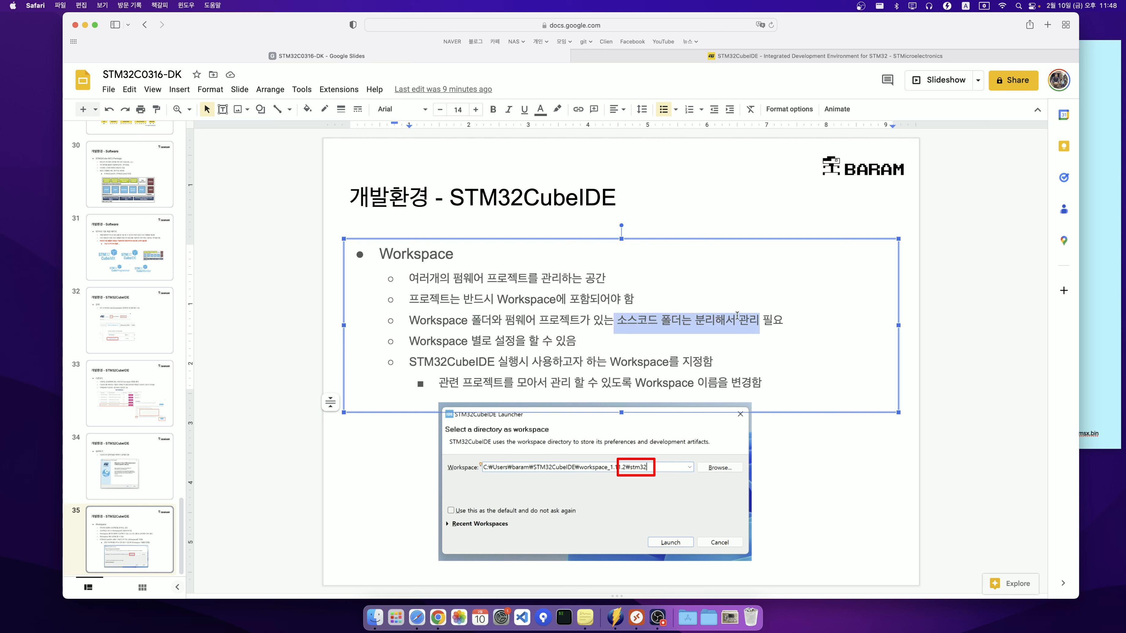
pyautogui.doubleClick(431, 318)
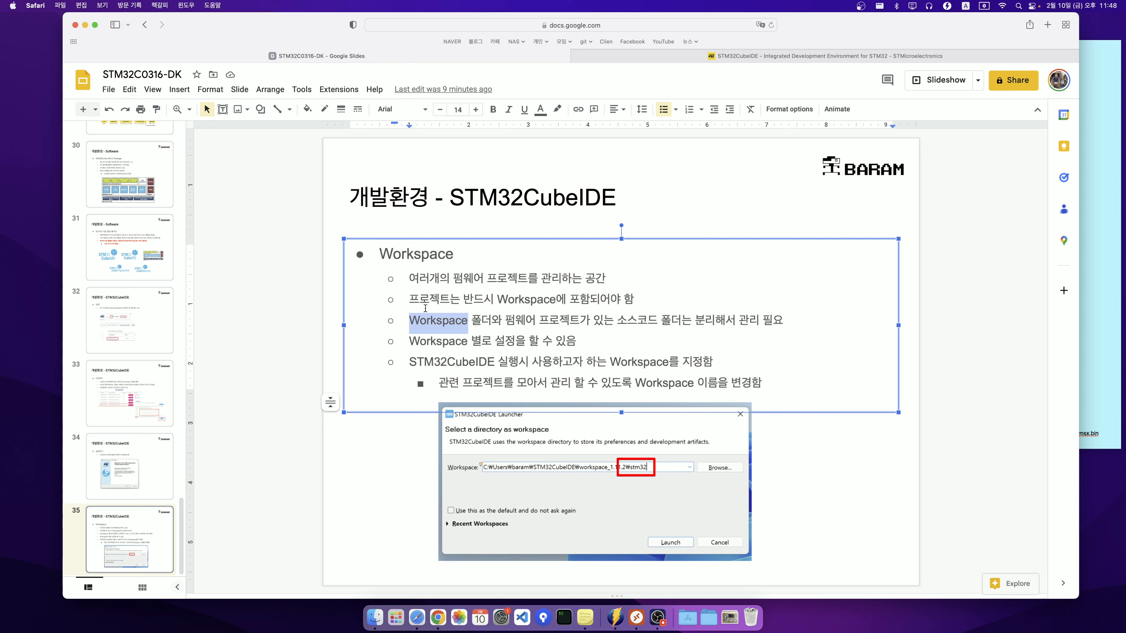
# Step: Highlight the slide's points on settings per Workspace and on specifying the Workspace when STM32CubeIDE starts
pyautogui.click(458, 340)
pyautogui.moveTo(410, 341); pyautogui.dragTo(520, 342)
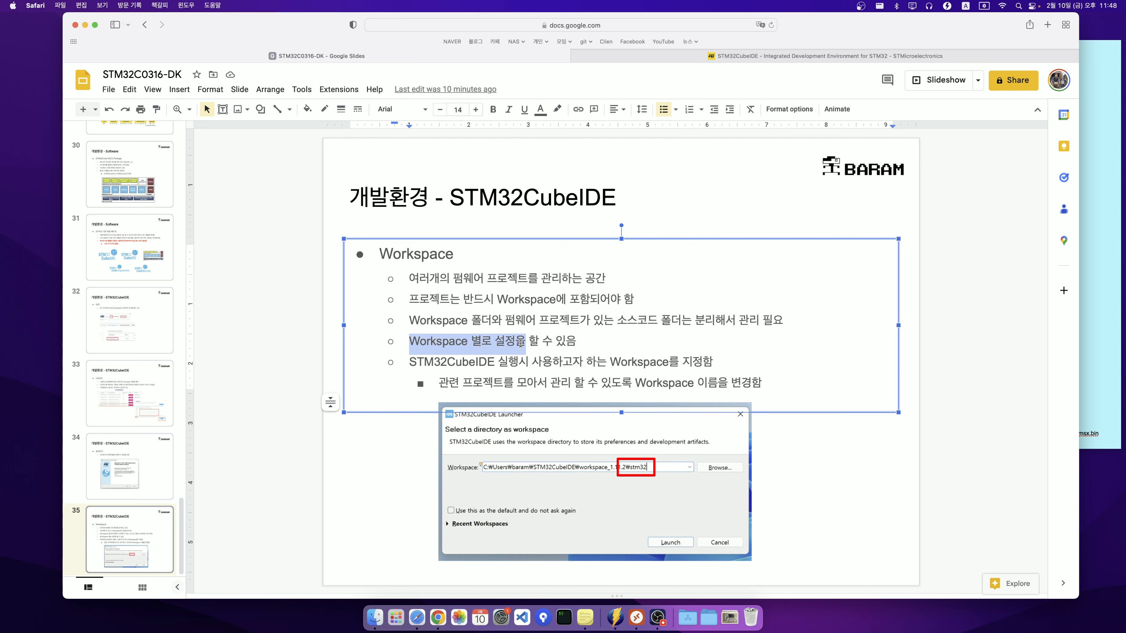
pyautogui.click(572, 340)
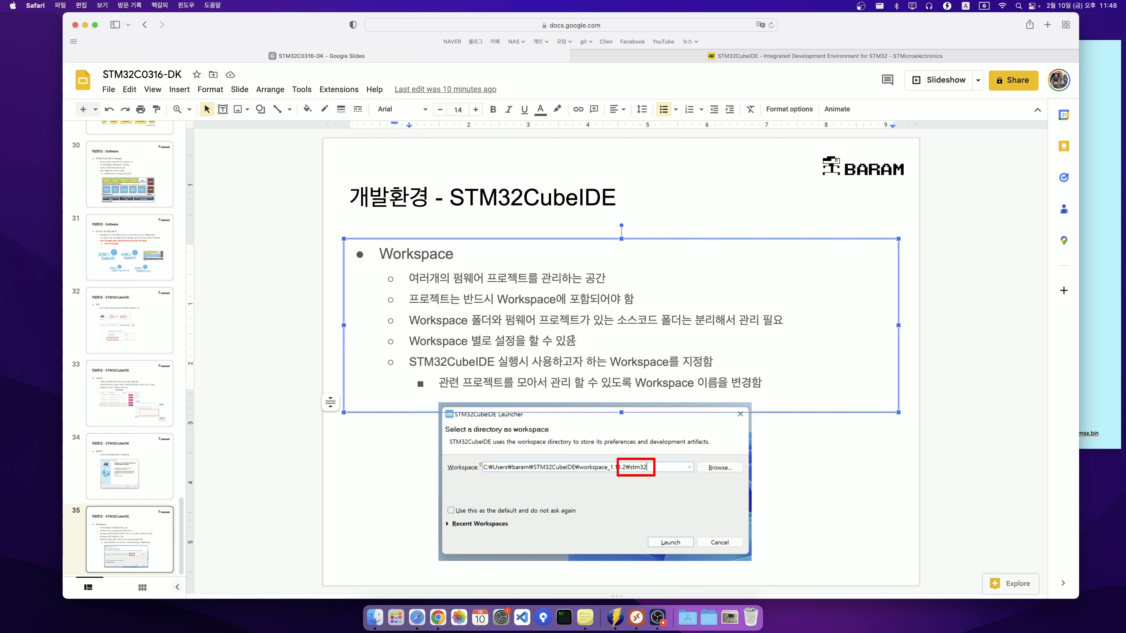
pyautogui.click(269, 359)
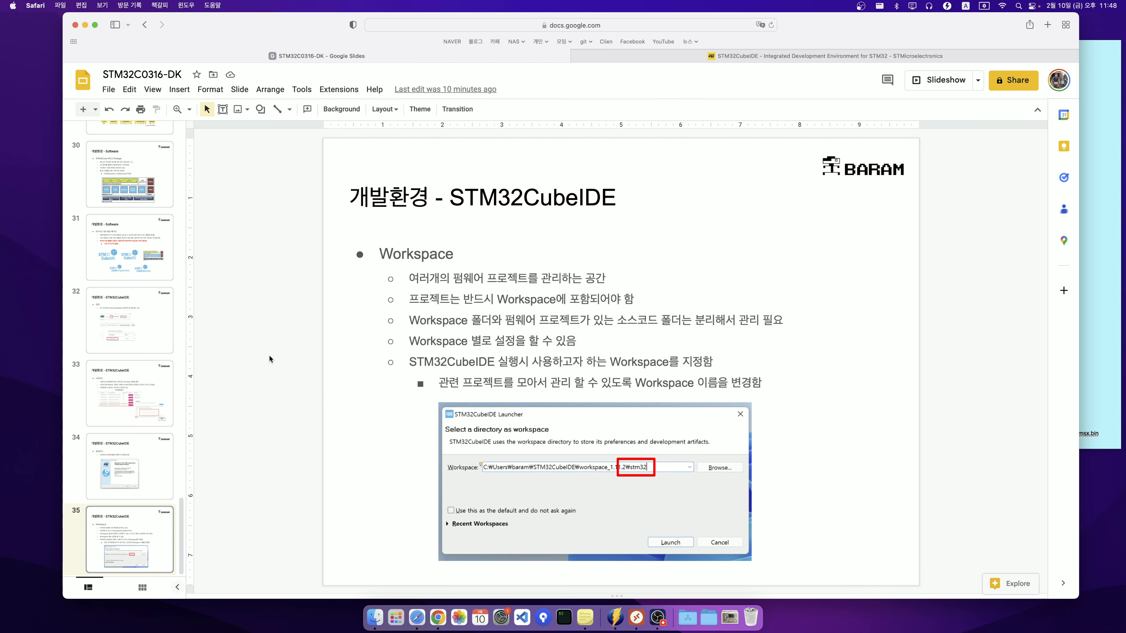
pyautogui.click(448, 357)
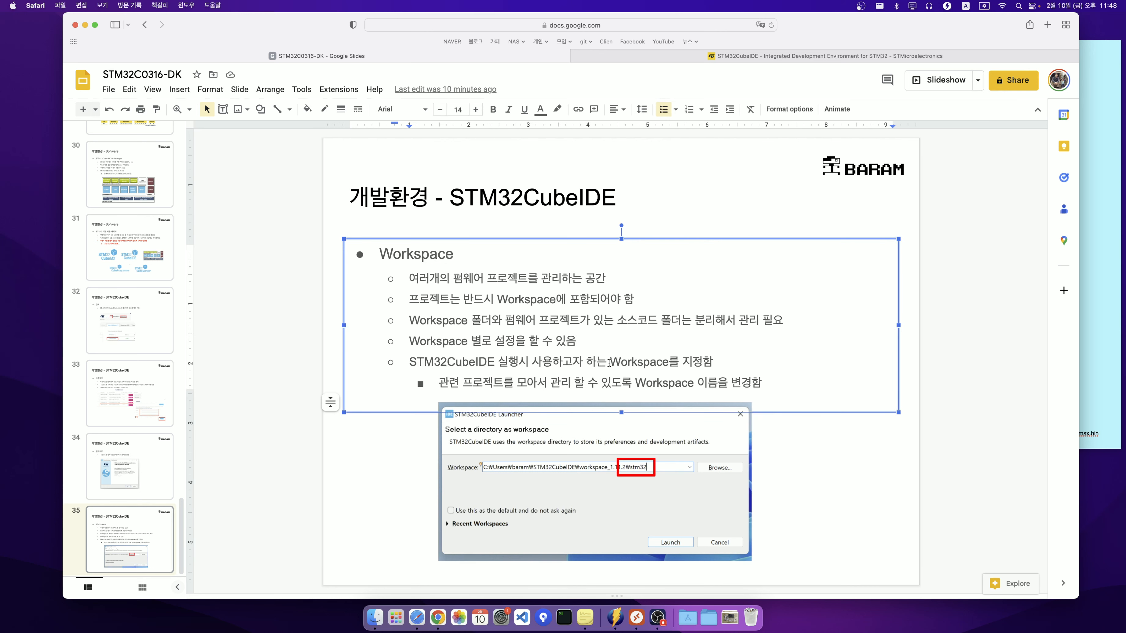
pyautogui.moveTo(610, 363); pyautogui.dragTo(682, 363)
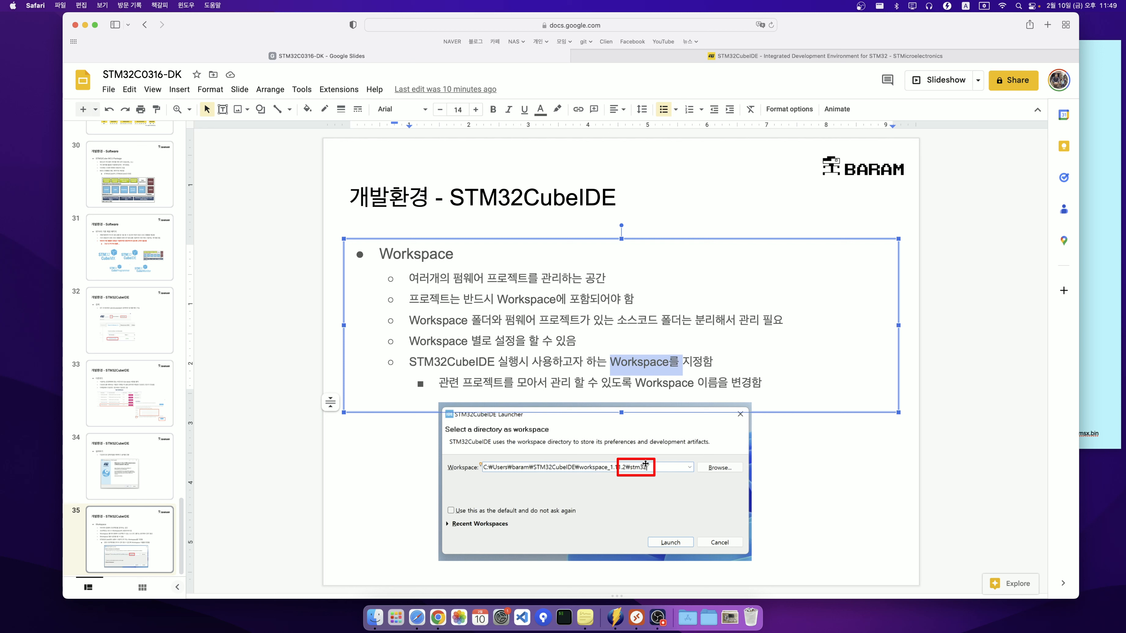
pyautogui.click(694, 362)
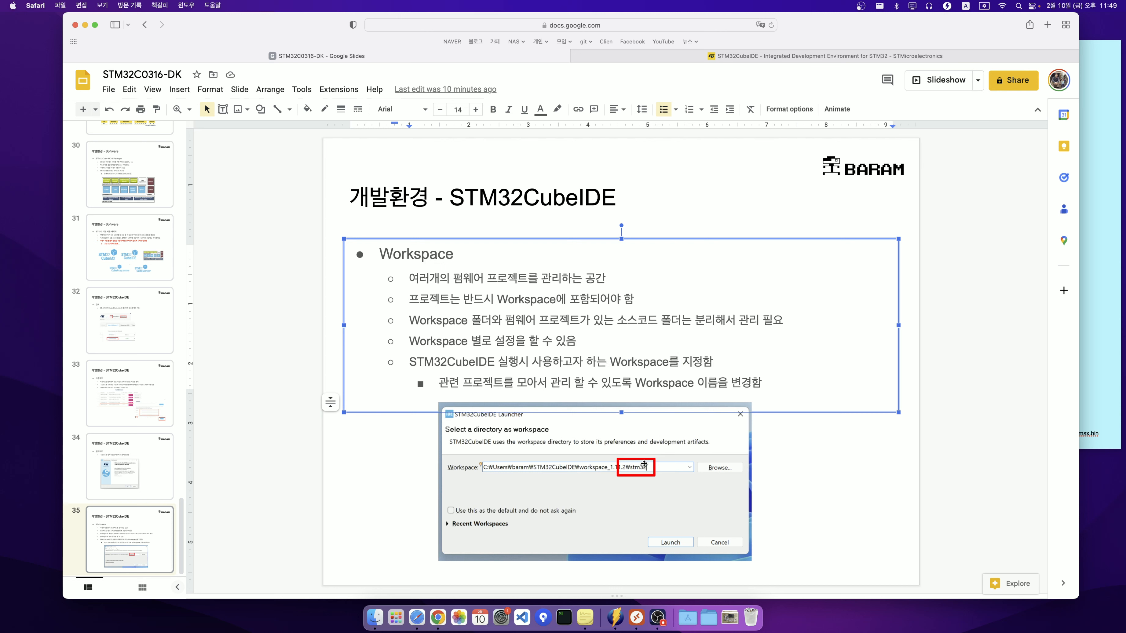
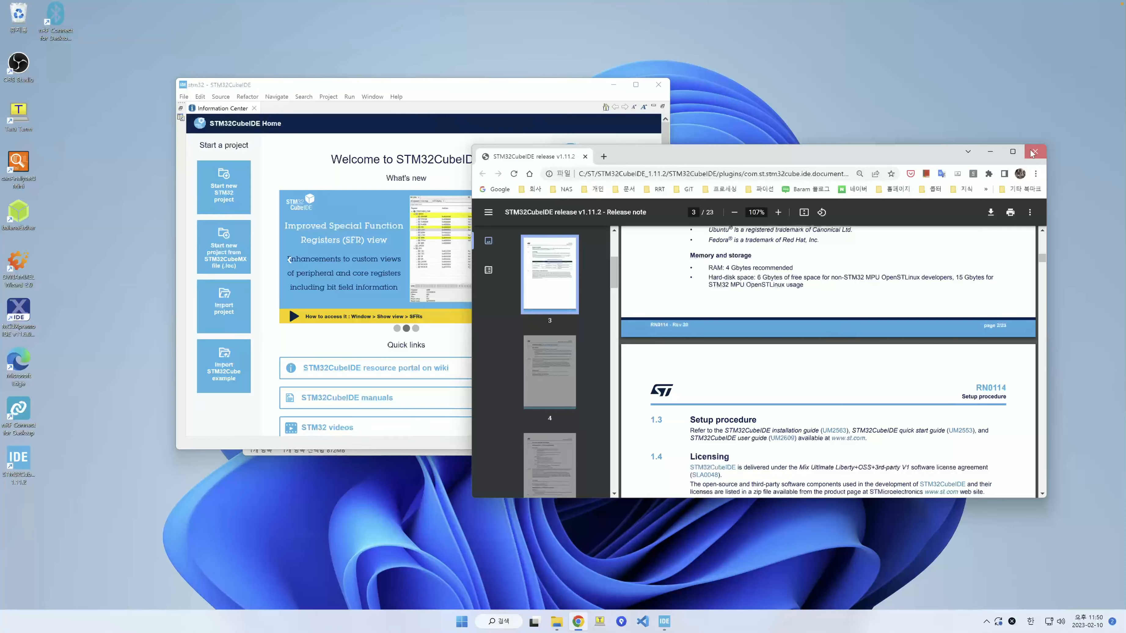
# Step: Close the STM32CubeIDE release note browser window and move the IDE window slightly up on the desktop
pyautogui.click(1028, 158)
pyautogui.moveTo(463, 80)
pyautogui.mouseDown()
pyautogui.moveTo(554, 74)
pyautogui.moveTo(475, 60)
pyautogui.mouseUp()
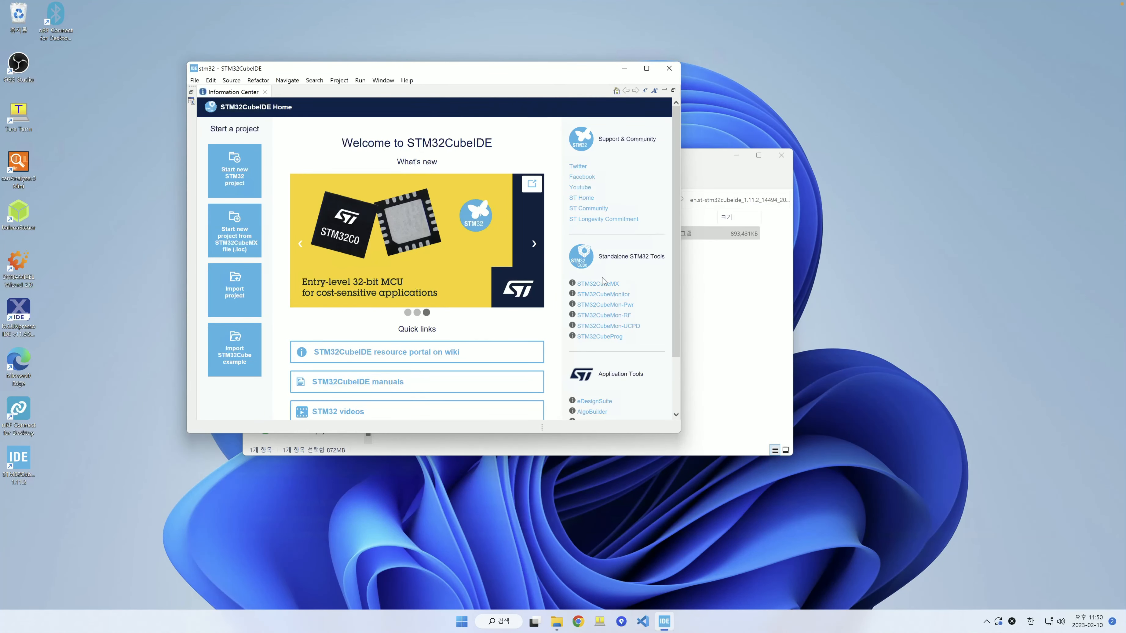
# Step: Switch to the presentation to view slide 33 on downloading STM32CubeIDE, and return to the Windows desktop
pyautogui.hotkey('ctrl', 'Left')
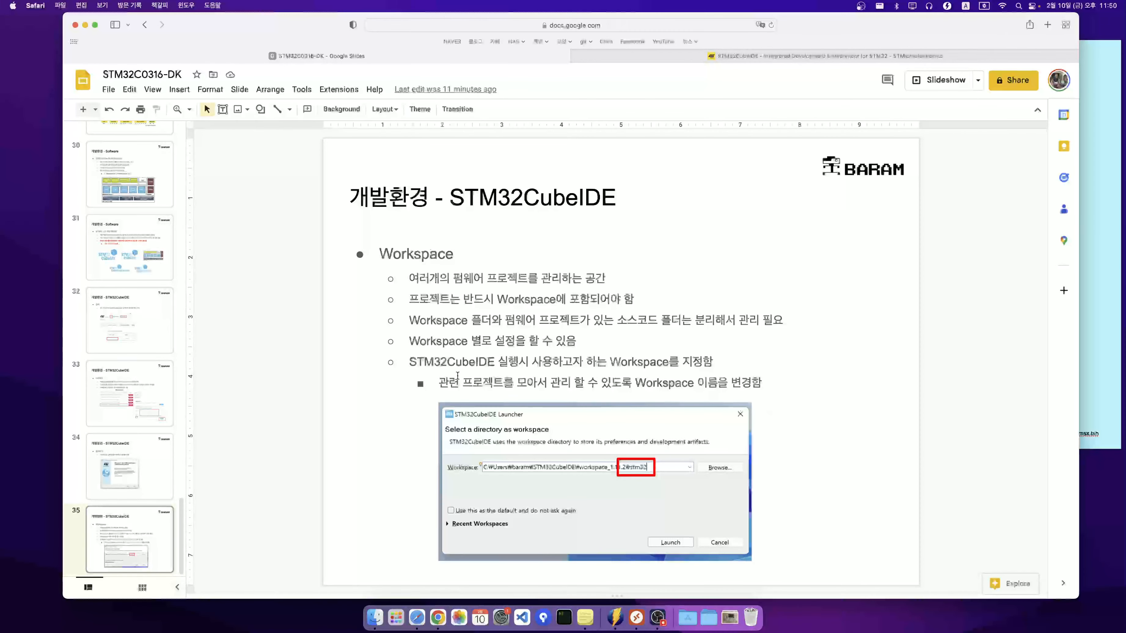
pyautogui.click(185, 388)
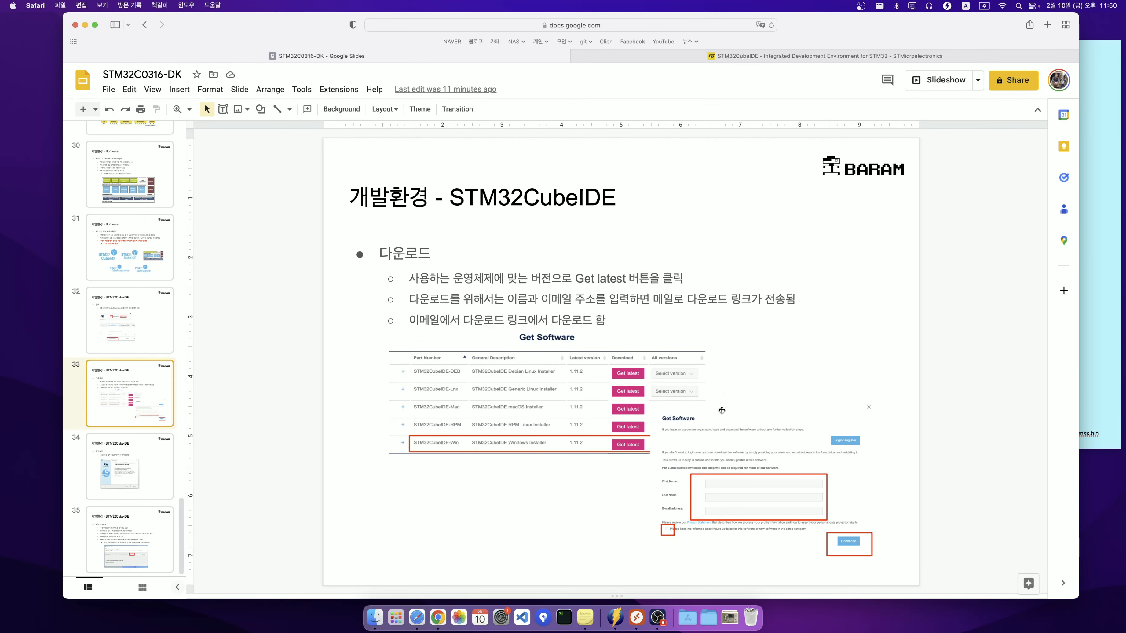
pyautogui.hotkey('ctrl', 'Right')
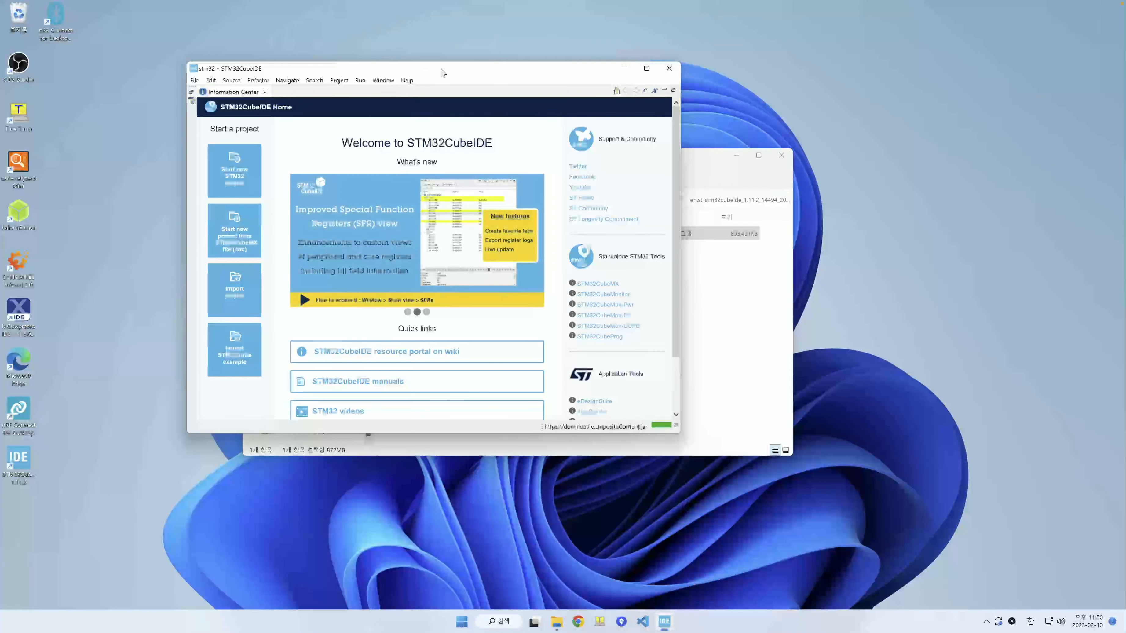
# Step: Maximize the STM32CubeIDE window and close the Information Center to reveal the empty stm32 workspace
pyautogui.moveTo(443, 73); pyautogui.dragTo(544, 94)
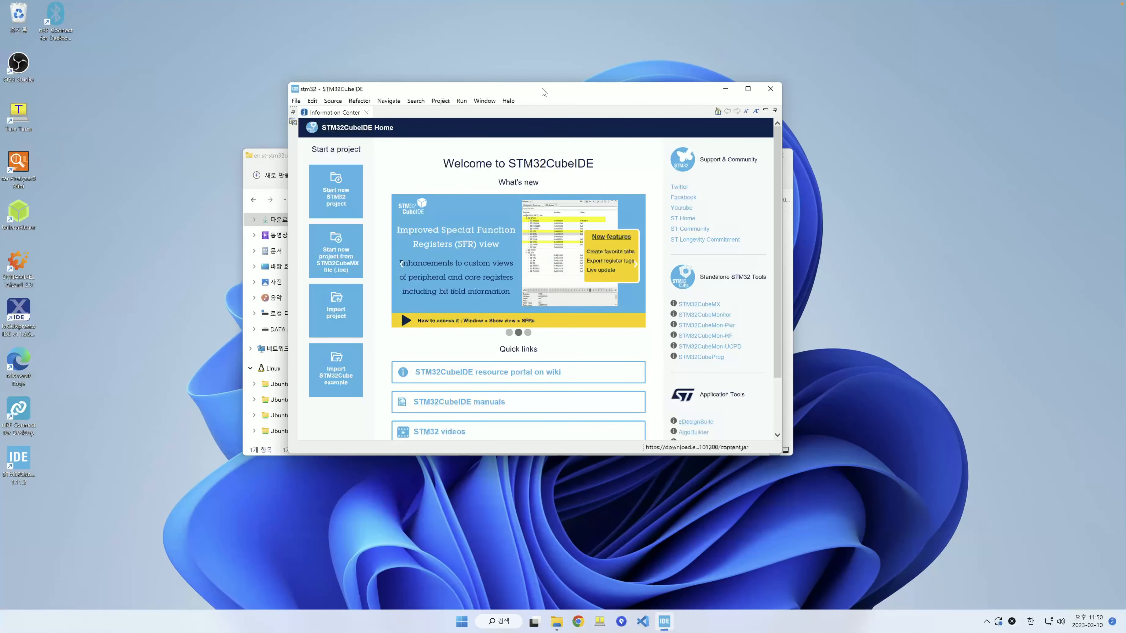
pyautogui.doubleClick(544, 93)
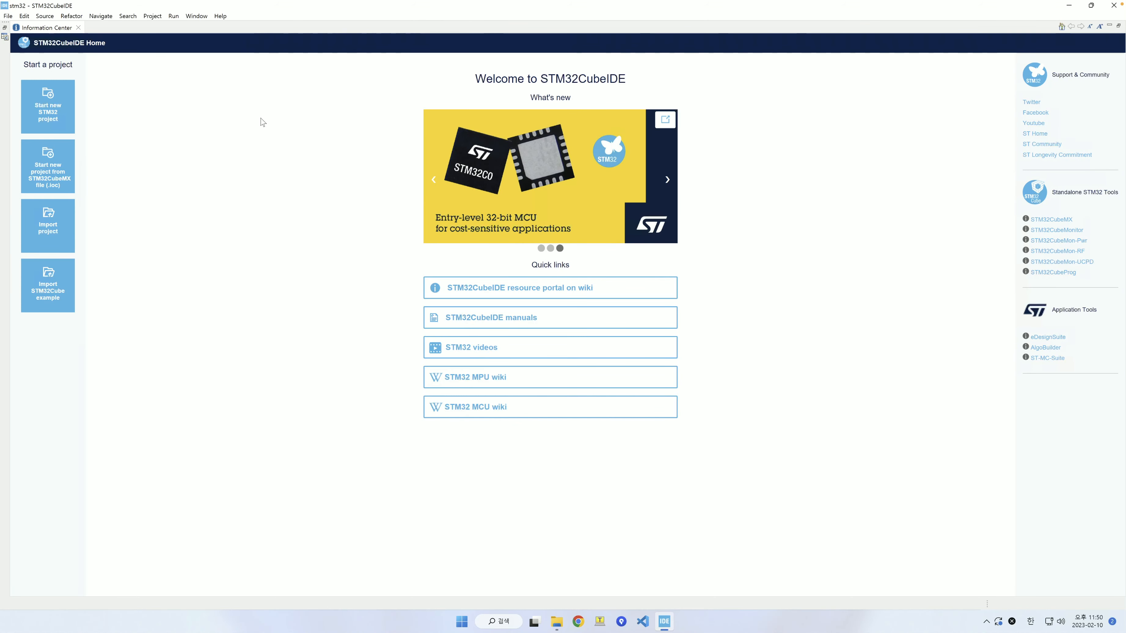
pyautogui.click(79, 27)
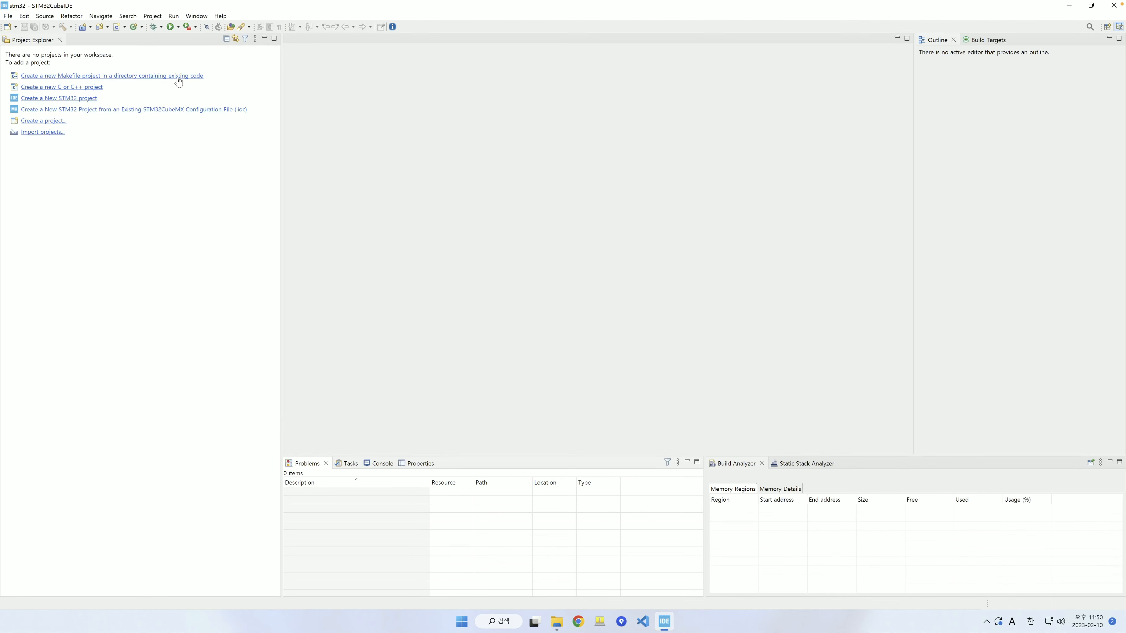
pyautogui.click(192, 268)
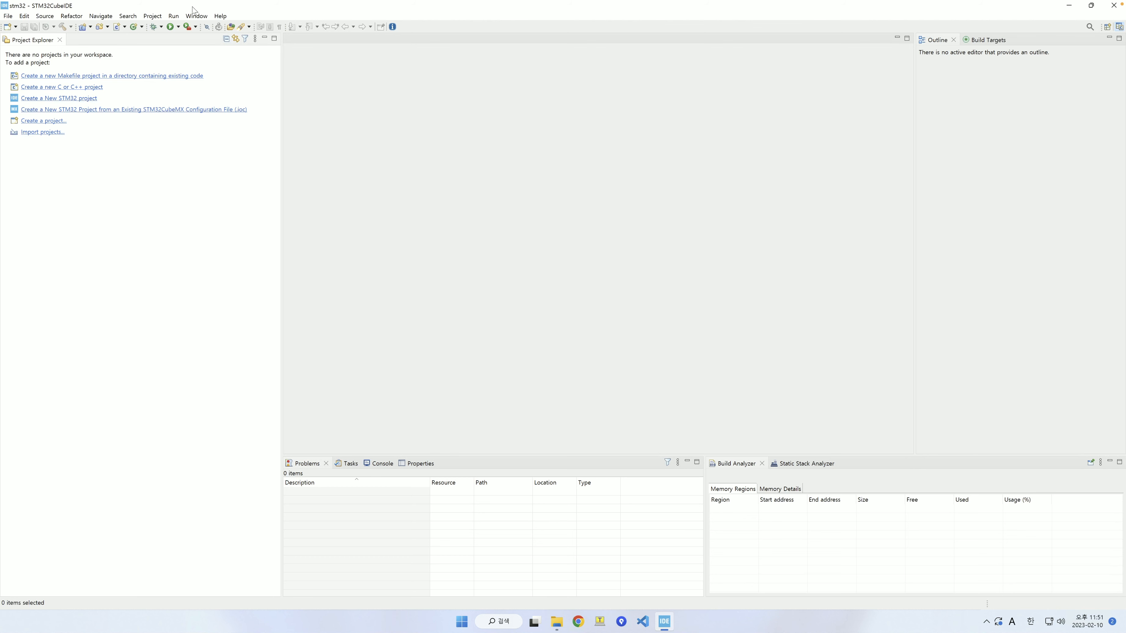
# Step: Open the general Workspace preferences to examine the window title, text file encoding and line delimiter settings
pyautogui.click(195, 16)
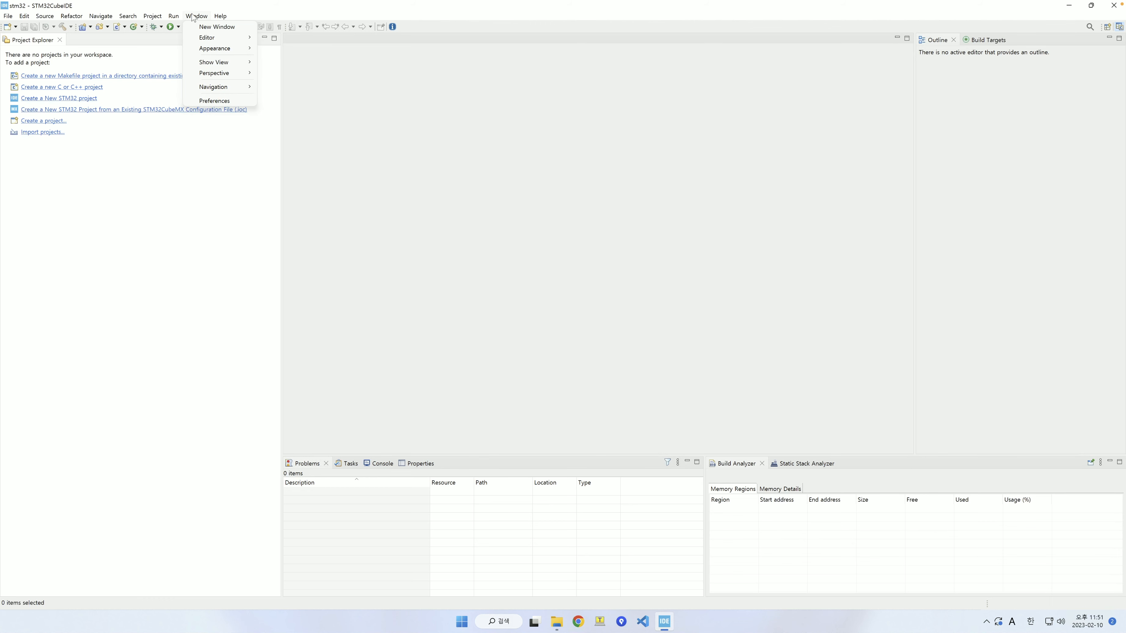
pyautogui.click(215, 101)
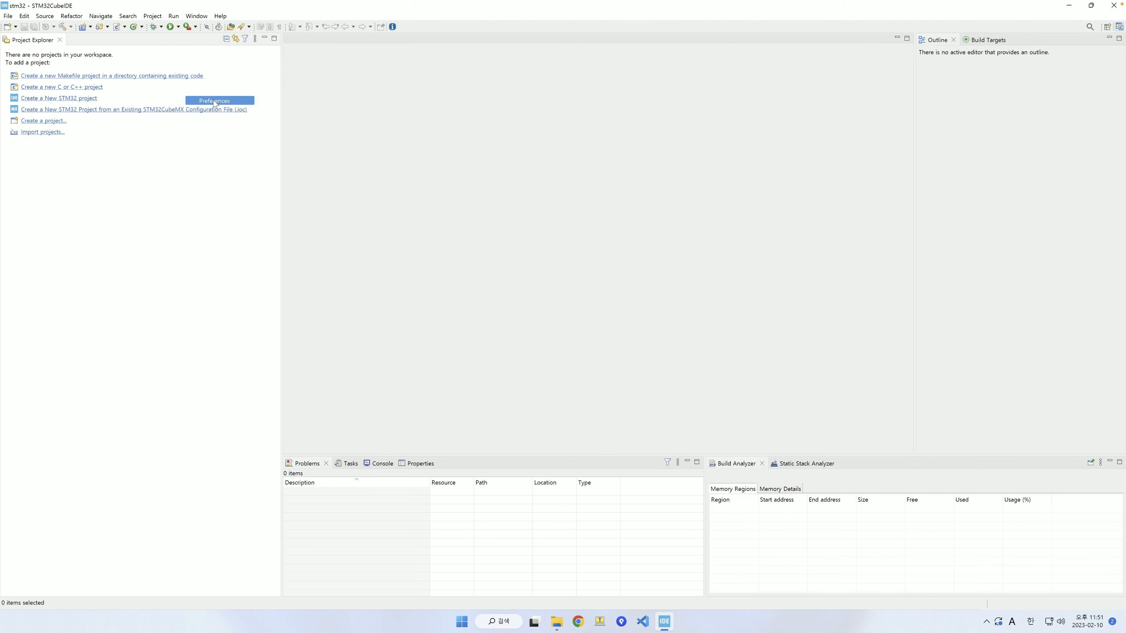
pyautogui.moveTo(508, 139); pyautogui.dragTo(424, 150)
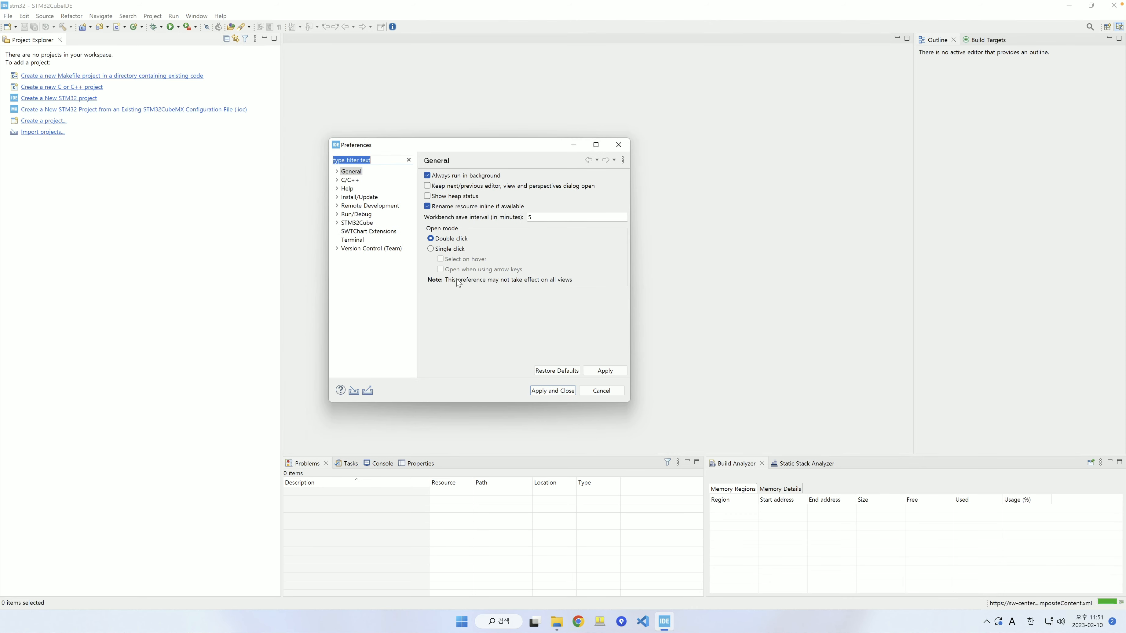
pyautogui.click(336, 171)
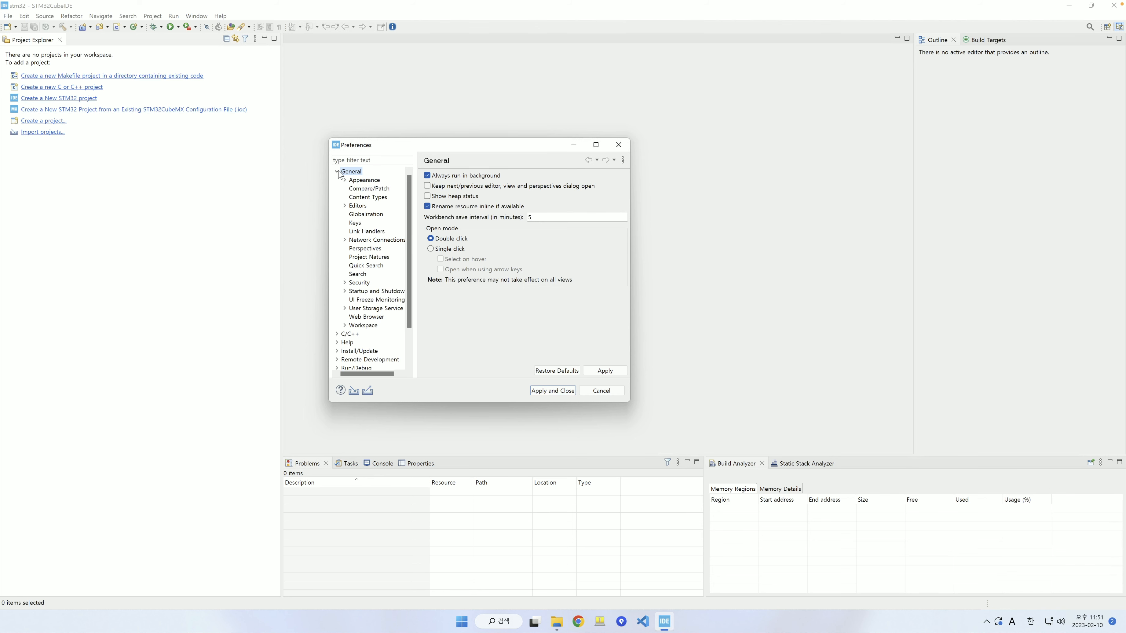
pyautogui.click(364, 325)
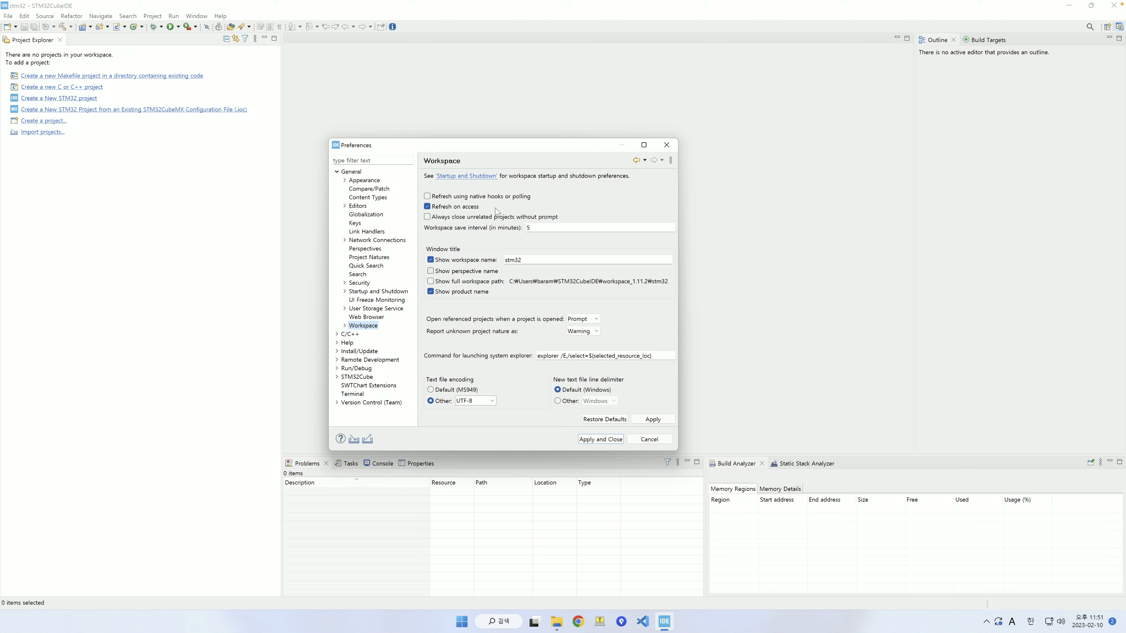
pyautogui.moveTo(509, 148); pyautogui.dragTo(520, 117)
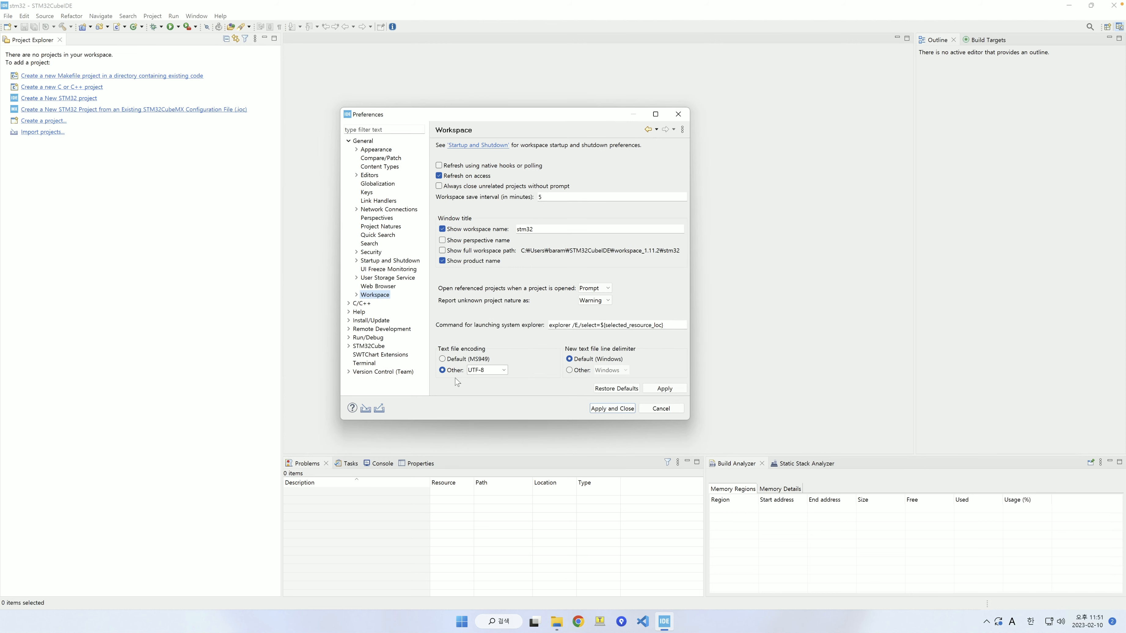
# Step: Open the C/C++ code style Formatter preferences and enlarge the Preferences dialog
pyautogui.click(348, 140)
pyautogui.click(349, 150)
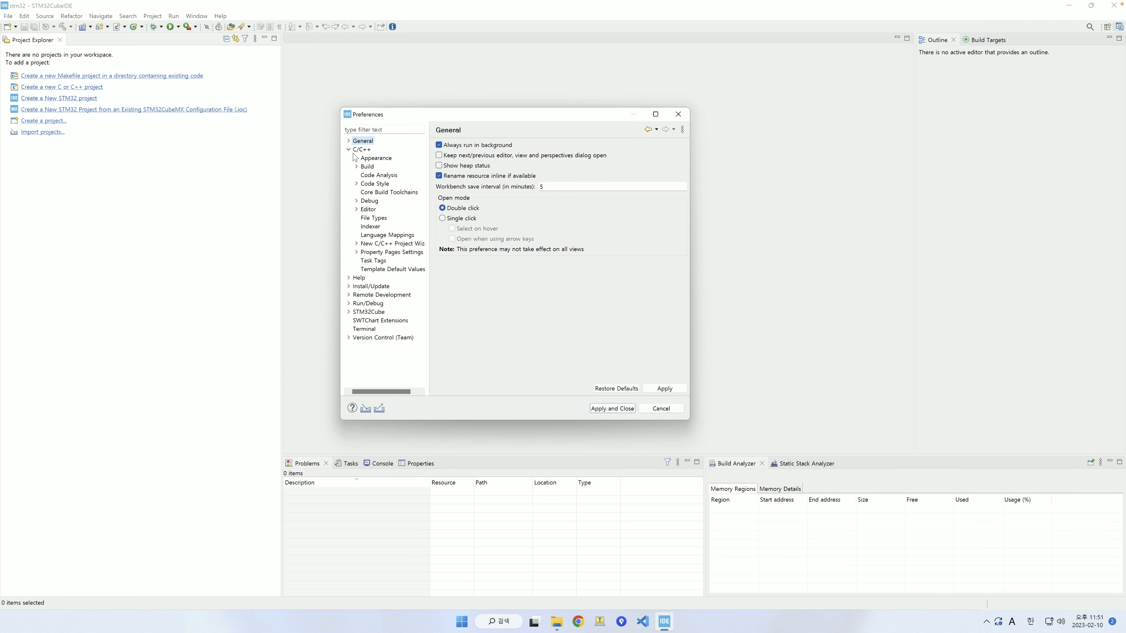
pyautogui.click(356, 184)
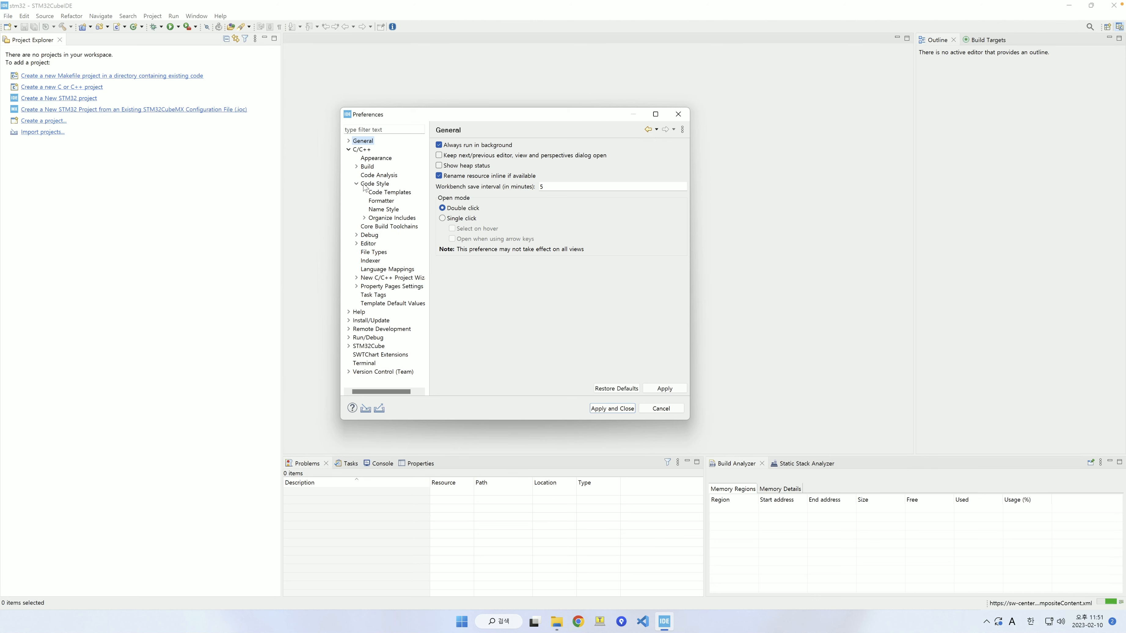
pyautogui.click(384, 203)
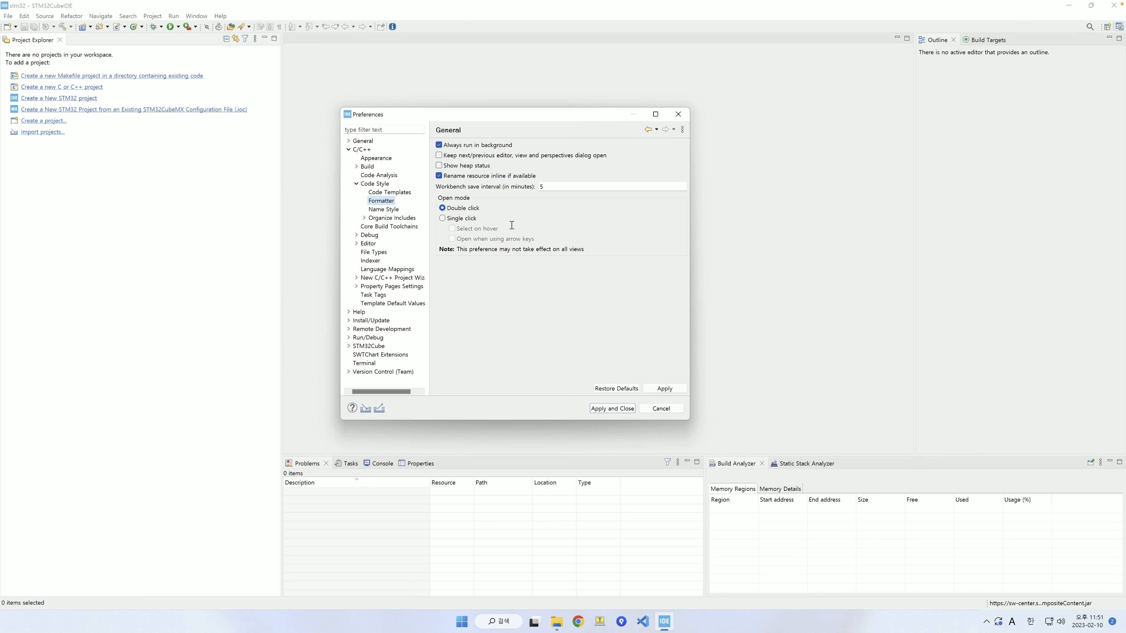
pyautogui.moveTo(512, 115); pyautogui.dragTo(505, 105)
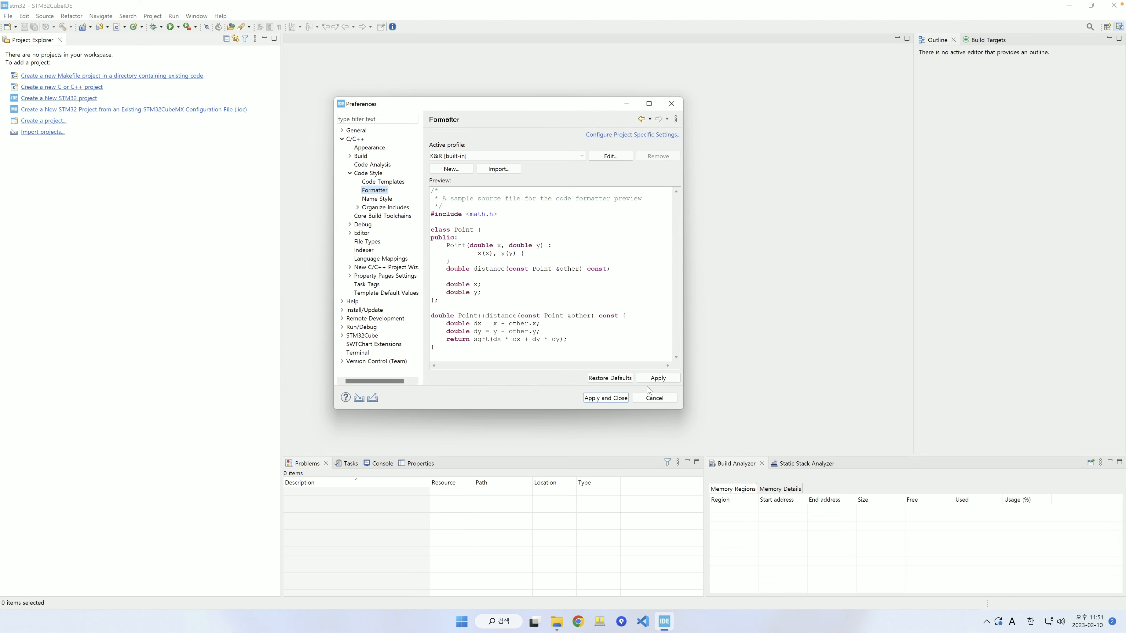
pyautogui.moveTo(699, 430); pyautogui.dragTo(734, 474)
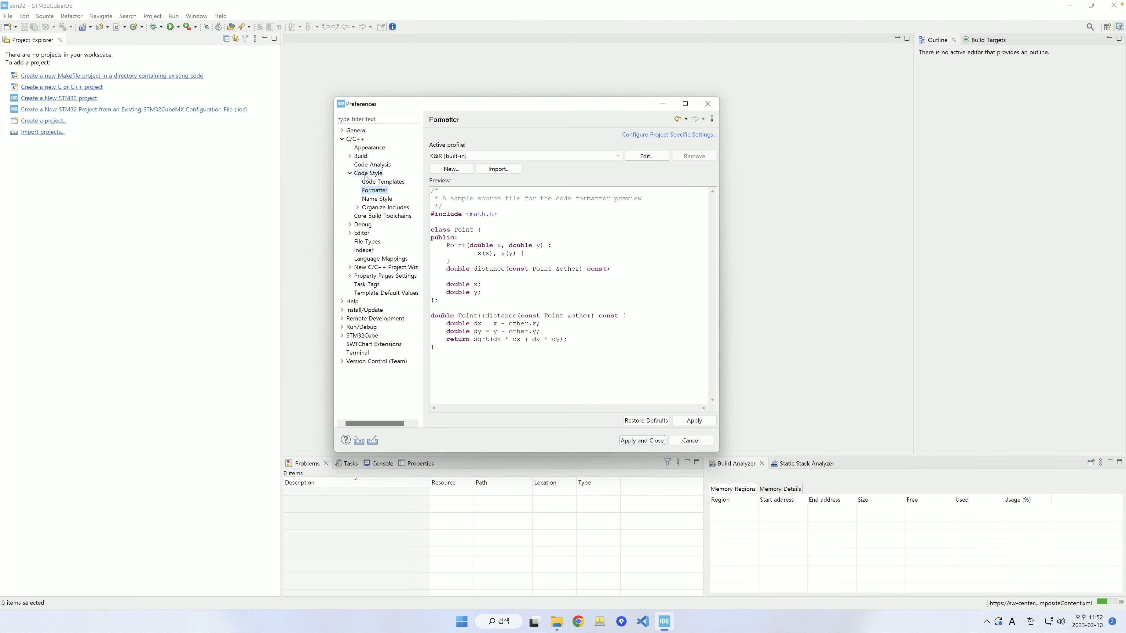
# Step: Create a code formatter profile named FIRMWARE, initialized from GNU [built-in], and open it for editing
pyautogui.click(456, 171)
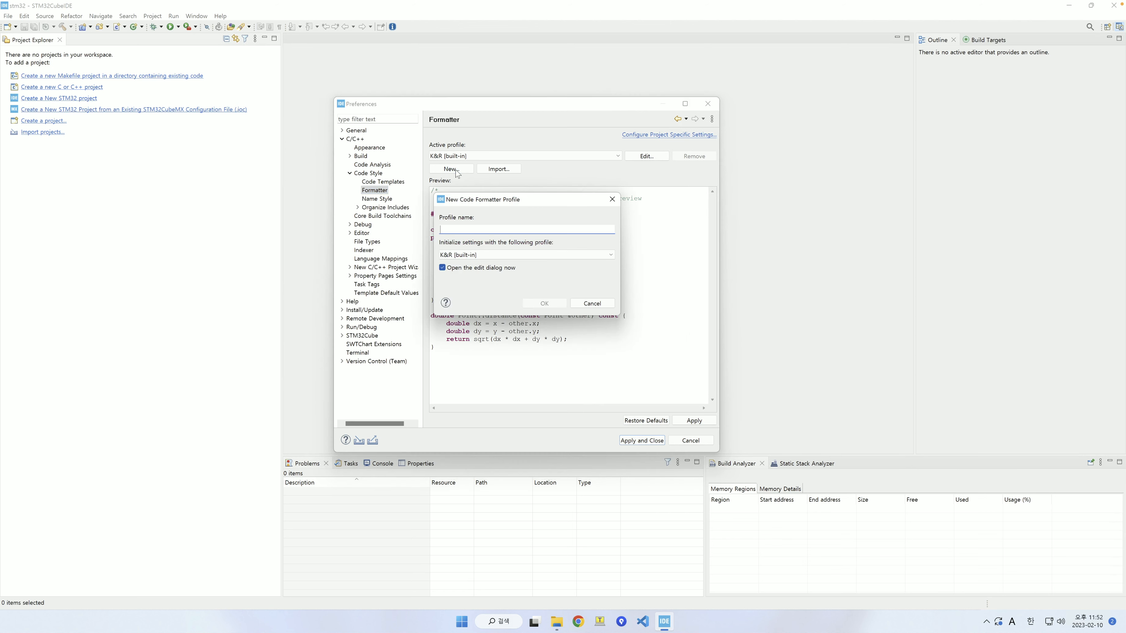
pyautogui.click(470, 259)
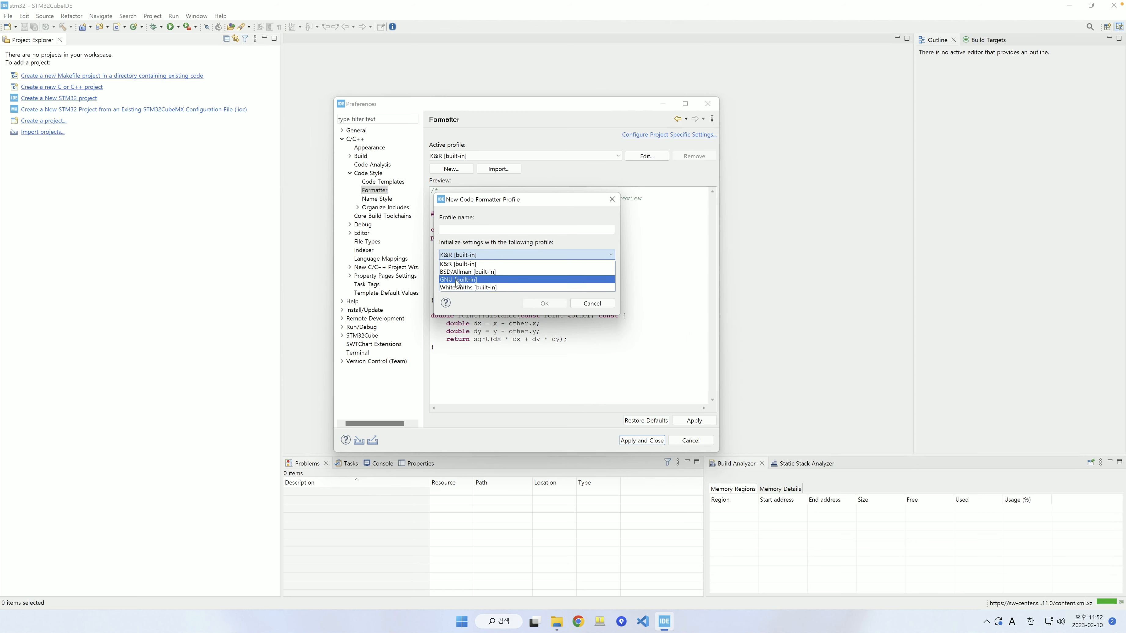
pyautogui.click(467, 279)
pyautogui.click(469, 229)
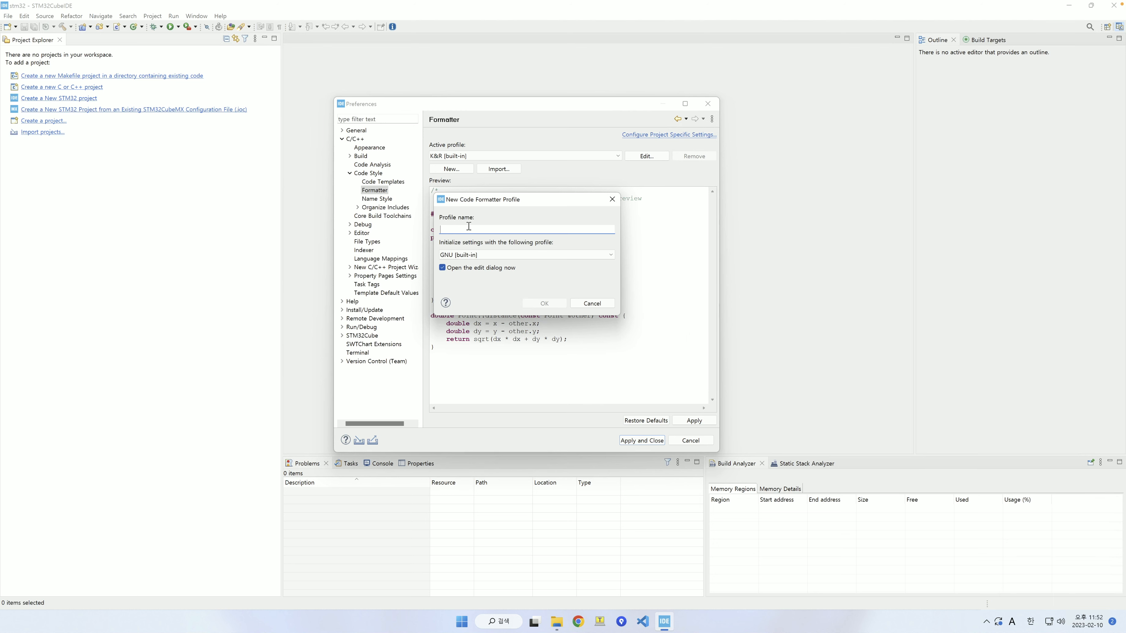
pyautogui.write('FIRMWARE')
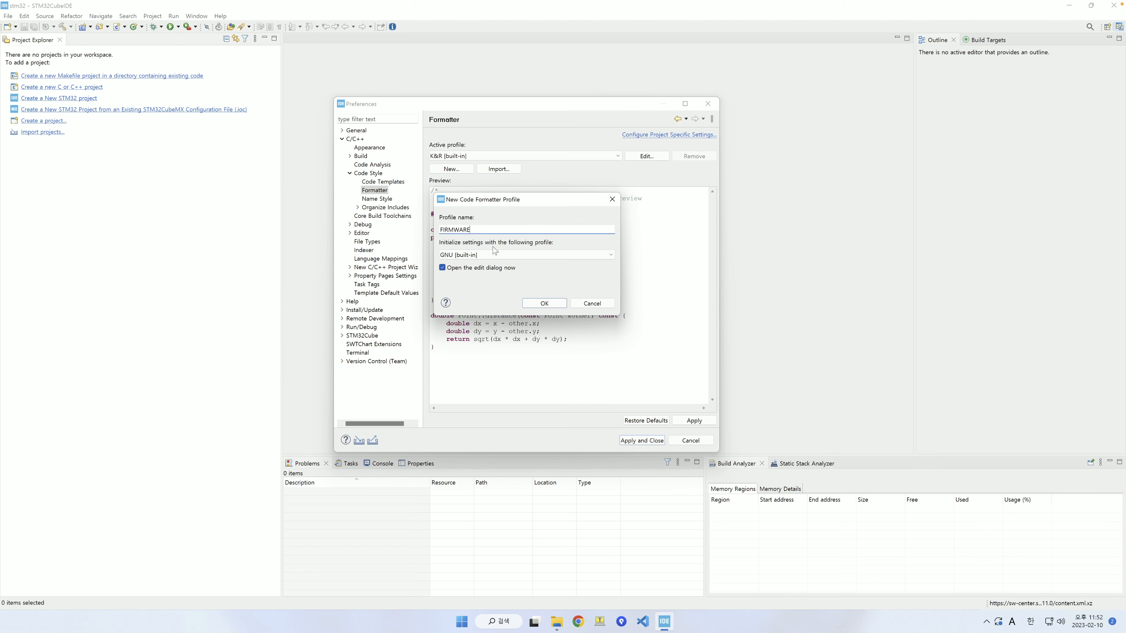
pyautogui.click(544, 302)
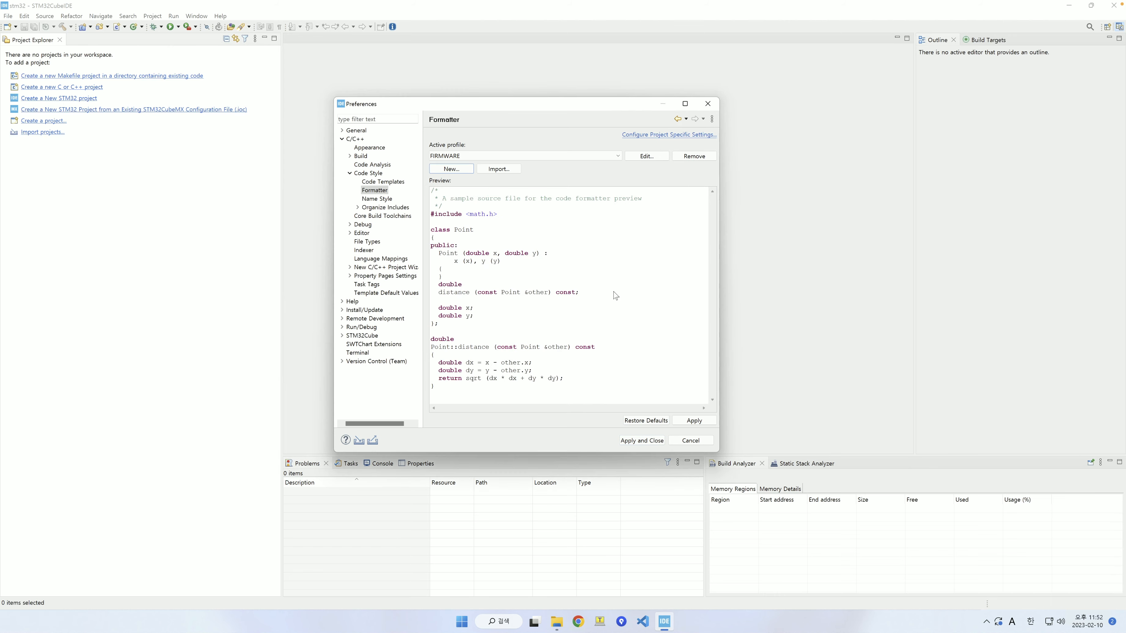
# Step: Set the FIRMWARE profile's indentation to the Spaces only tab policy with a tab size of 2
pyautogui.moveTo(547, 13); pyautogui.dragTo(599, 88)
pyautogui.click(371, 122)
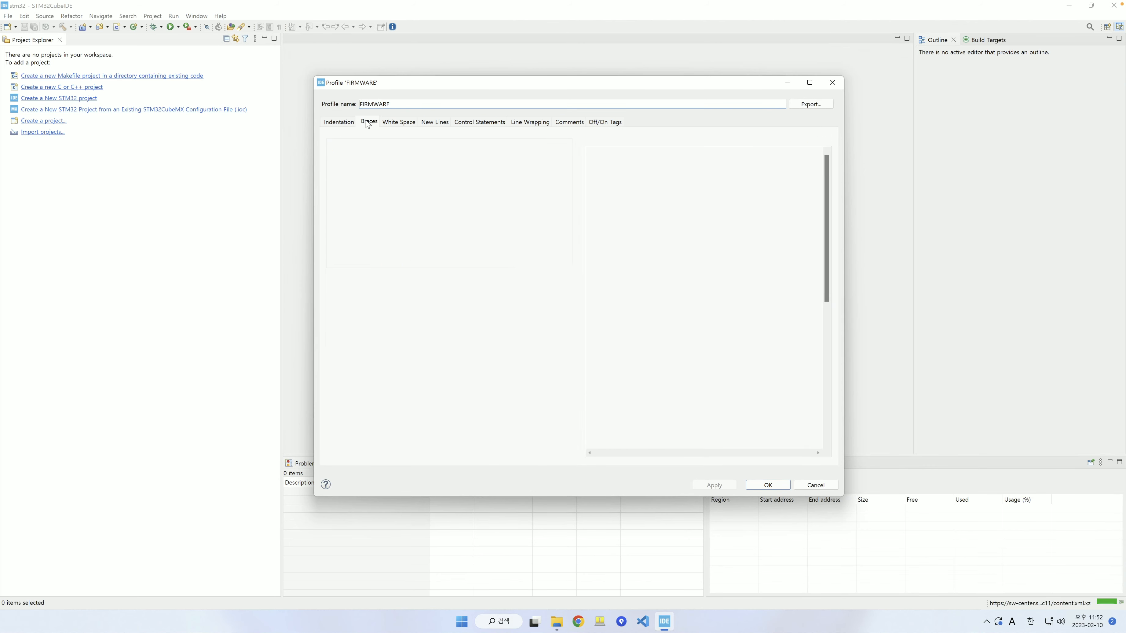
pyautogui.click(340, 121)
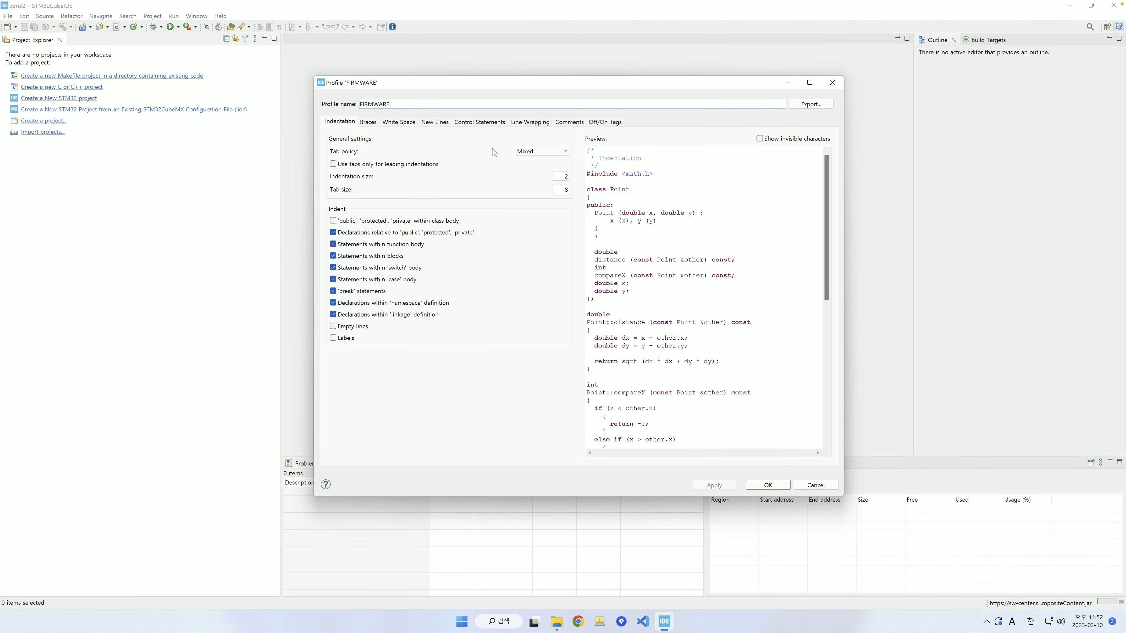
pyautogui.click(529, 151)
pyautogui.click(531, 160)
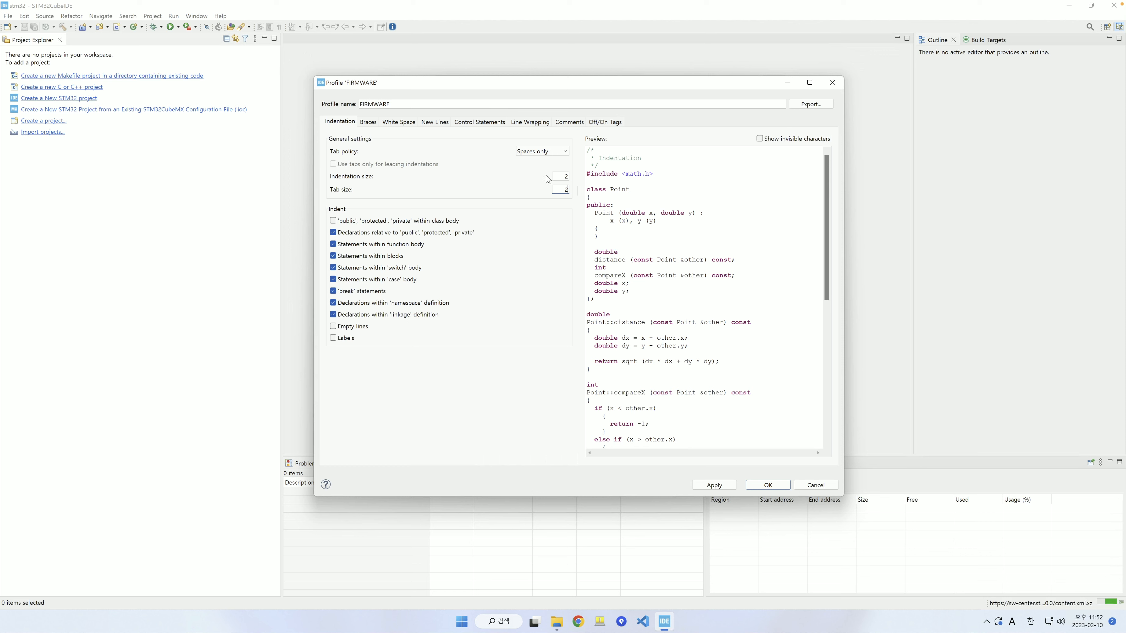
# Step: Set the brace positions for Blocks, Blocks in case statement and 'switch' statement to Next line
pyautogui.click(368, 122)
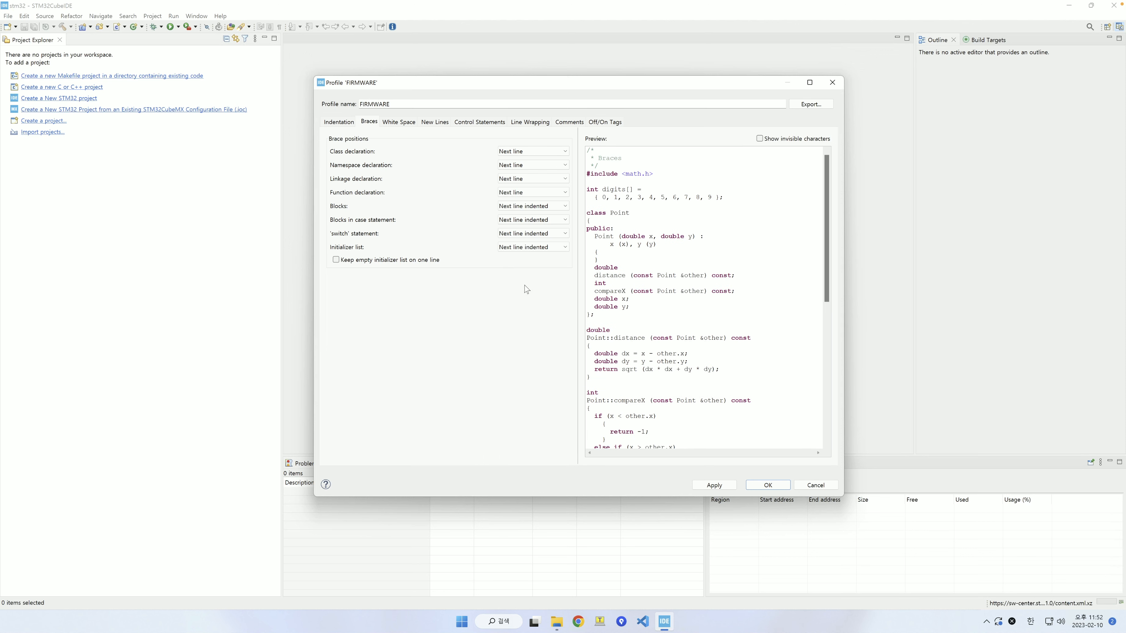
pyautogui.click(524, 207)
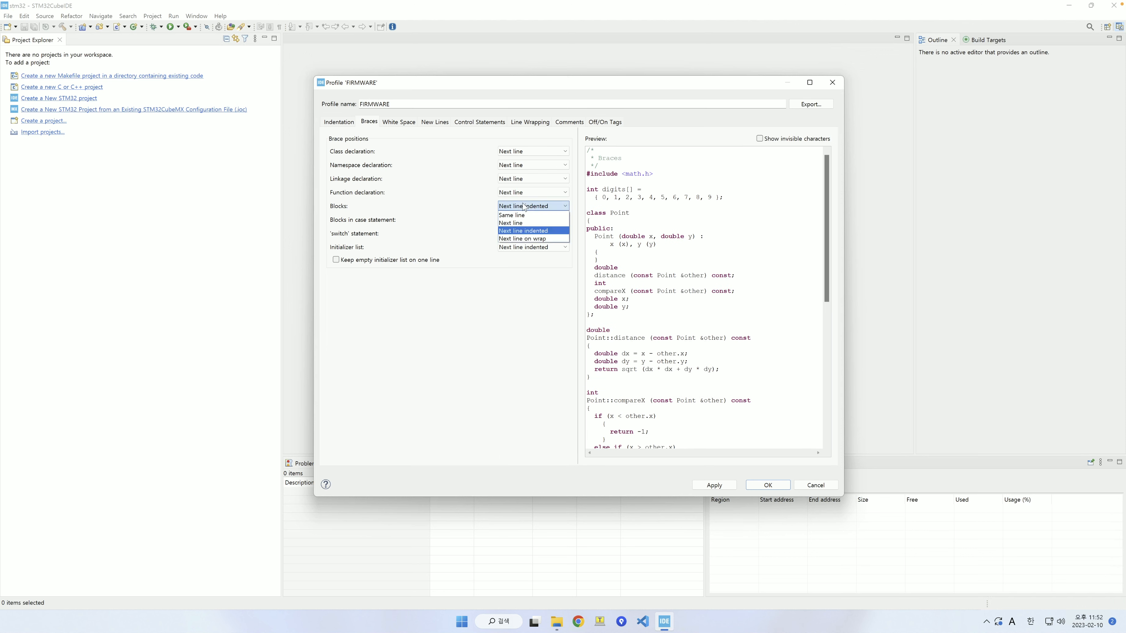
pyautogui.click(521, 223)
pyautogui.click(531, 220)
pyautogui.click(527, 237)
pyautogui.click(534, 234)
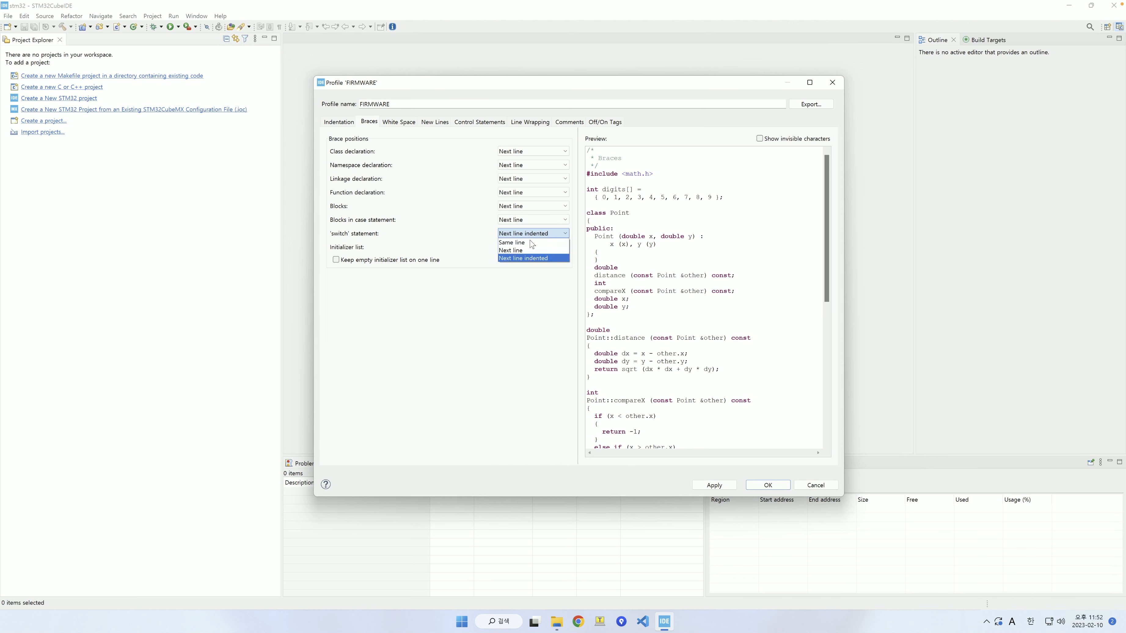
pyautogui.click(529, 251)
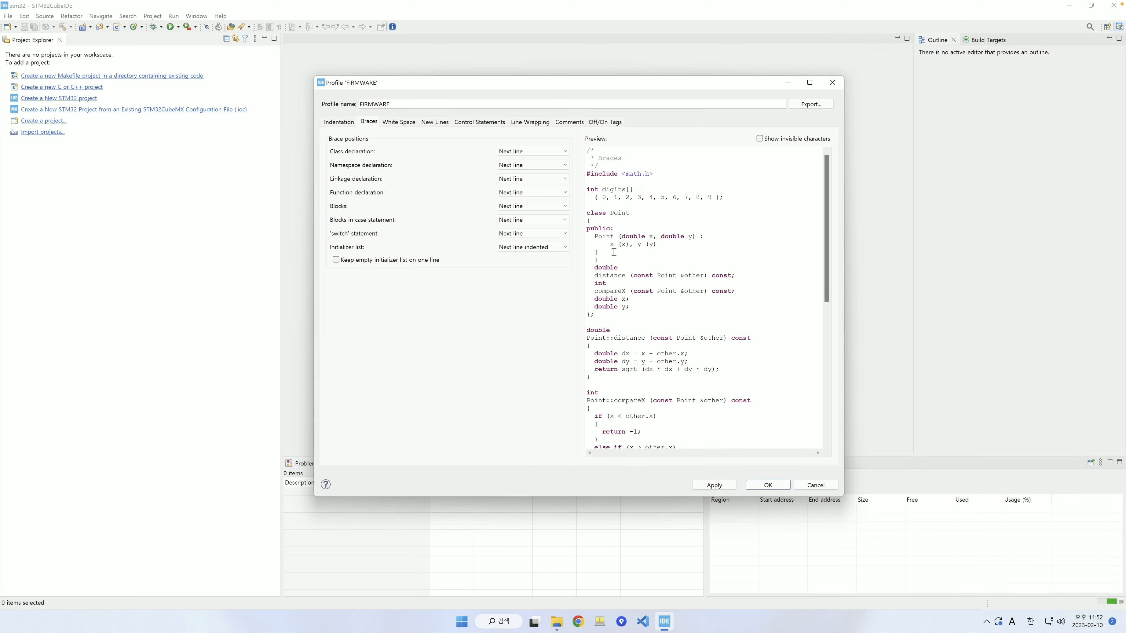
# Step: Try the Next line brace position for the initializer list, and set it back to Next line indented
pyautogui.click(544, 247)
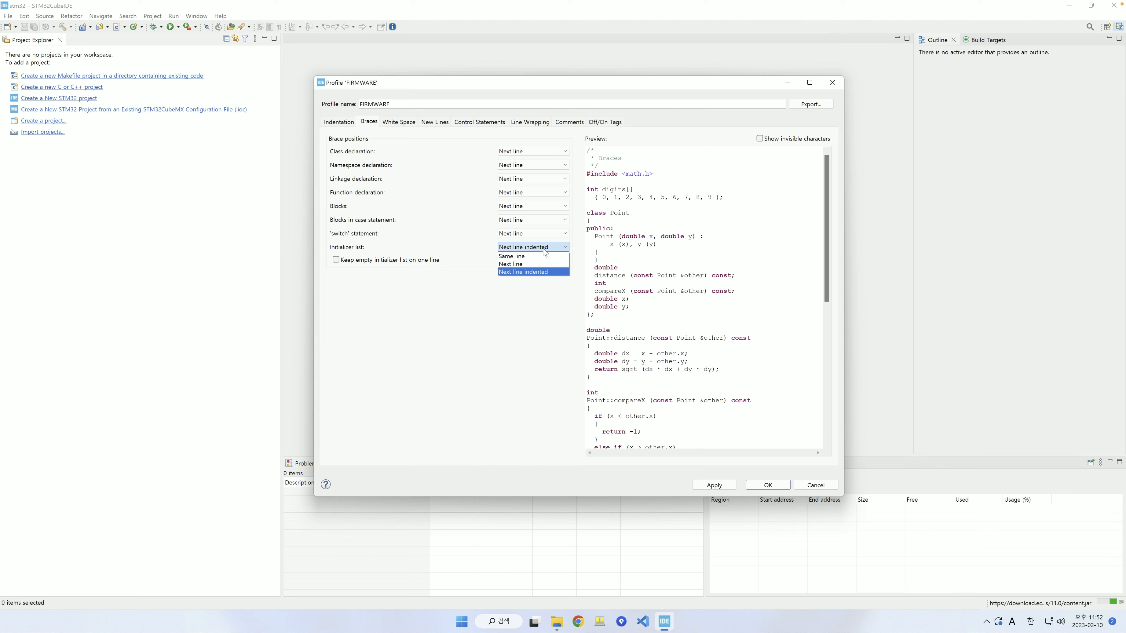
pyautogui.click(520, 264)
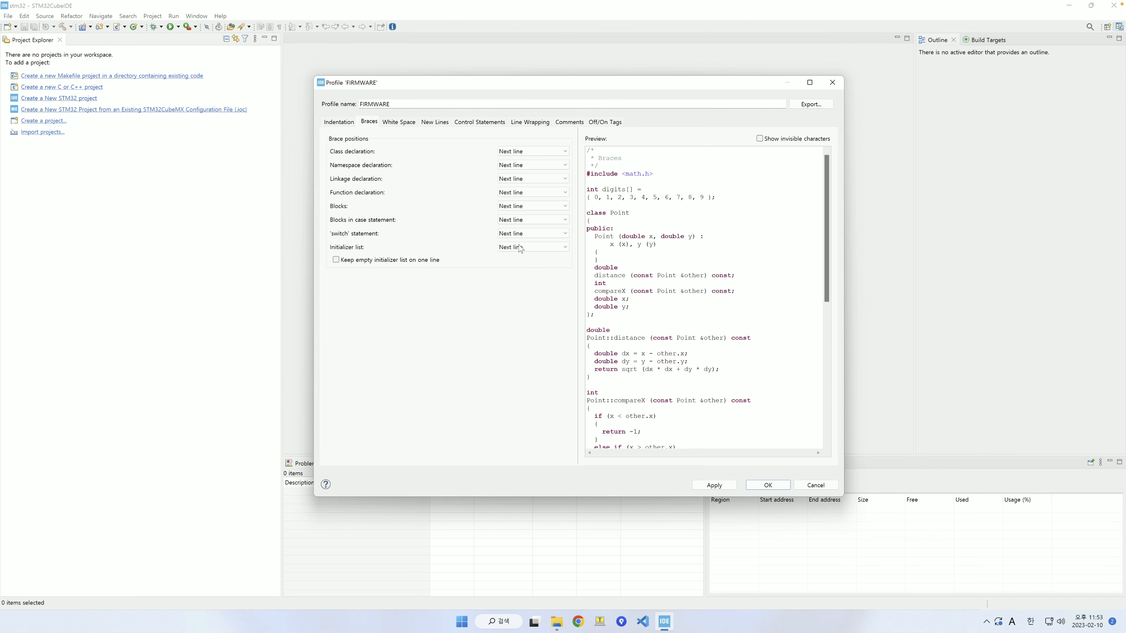
pyautogui.click(520, 249)
pyautogui.click(521, 272)
# Step: Review the FIRMWARE profile's remaining settings, from white space, new lines and control statements to line wrapping, comments and off/on tags
pyautogui.click(400, 123)
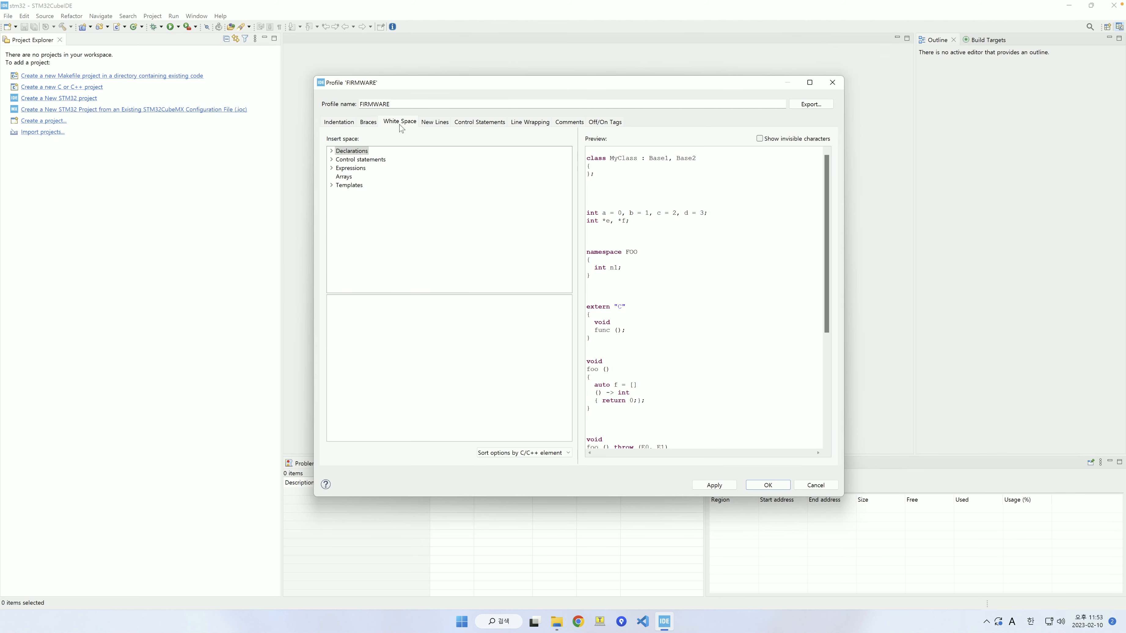
pyautogui.click(444, 123)
pyautogui.click(482, 122)
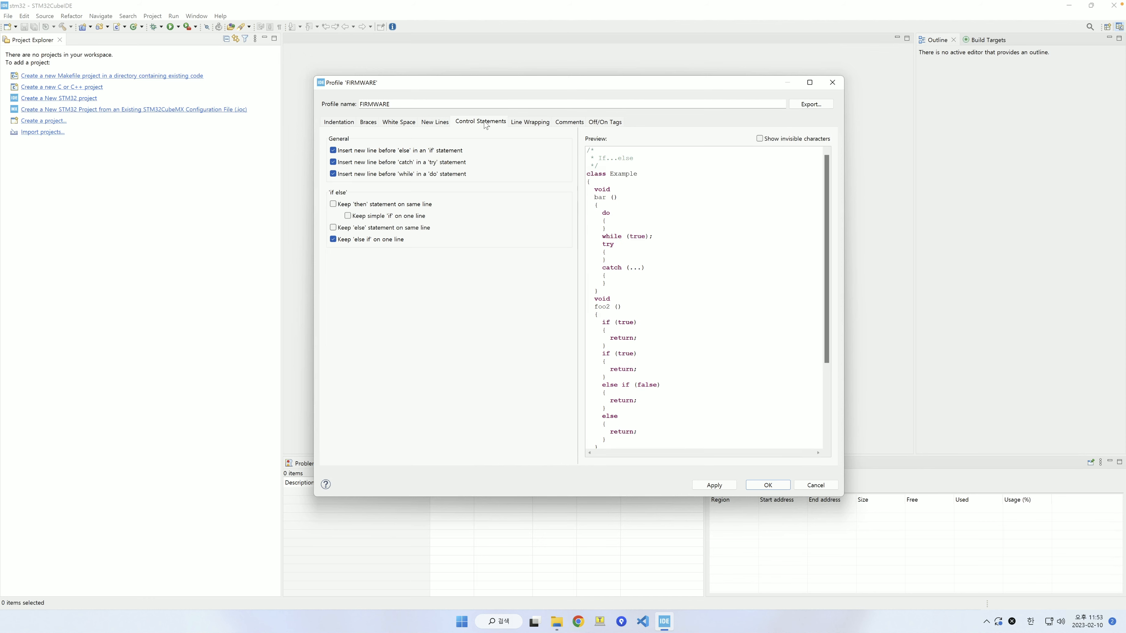
pyautogui.click(527, 126)
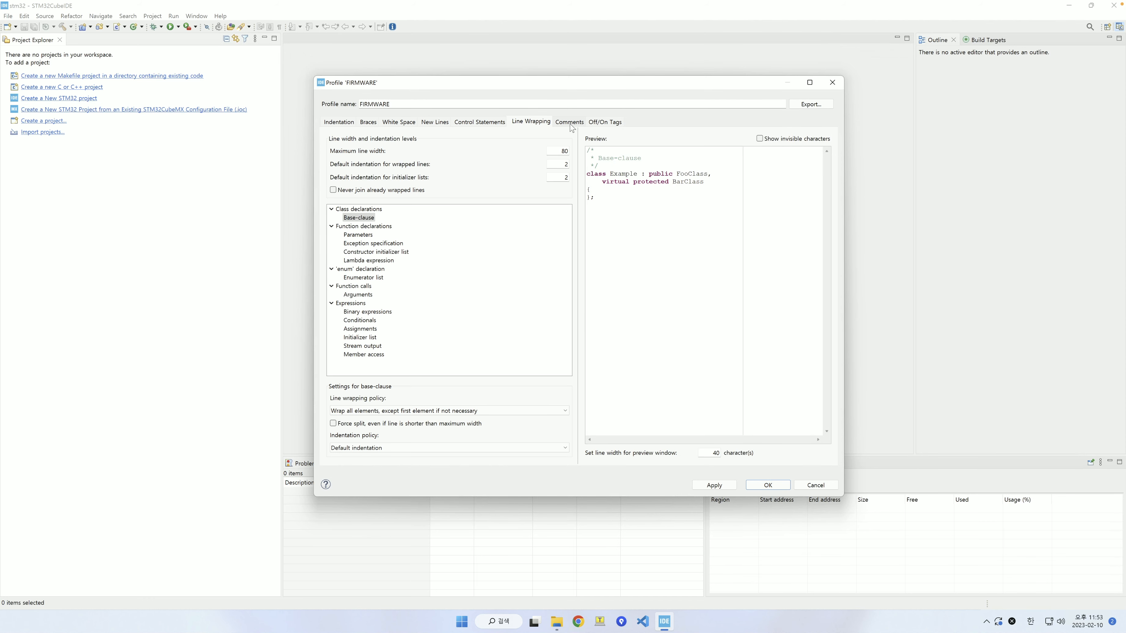
pyautogui.click(570, 126)
pyautogui.click(603, 124)
pyautogui.click(524, 123)
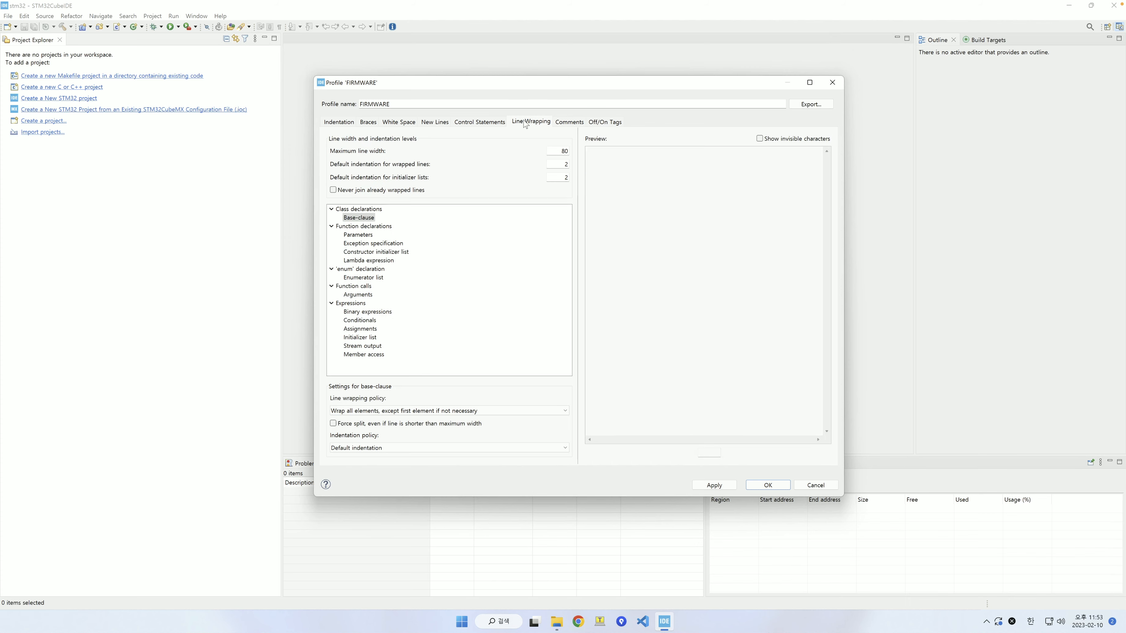
pyautogui.click(480, 123)
pyautogui.click(434, 123)
pyautogui.click(399, 122)
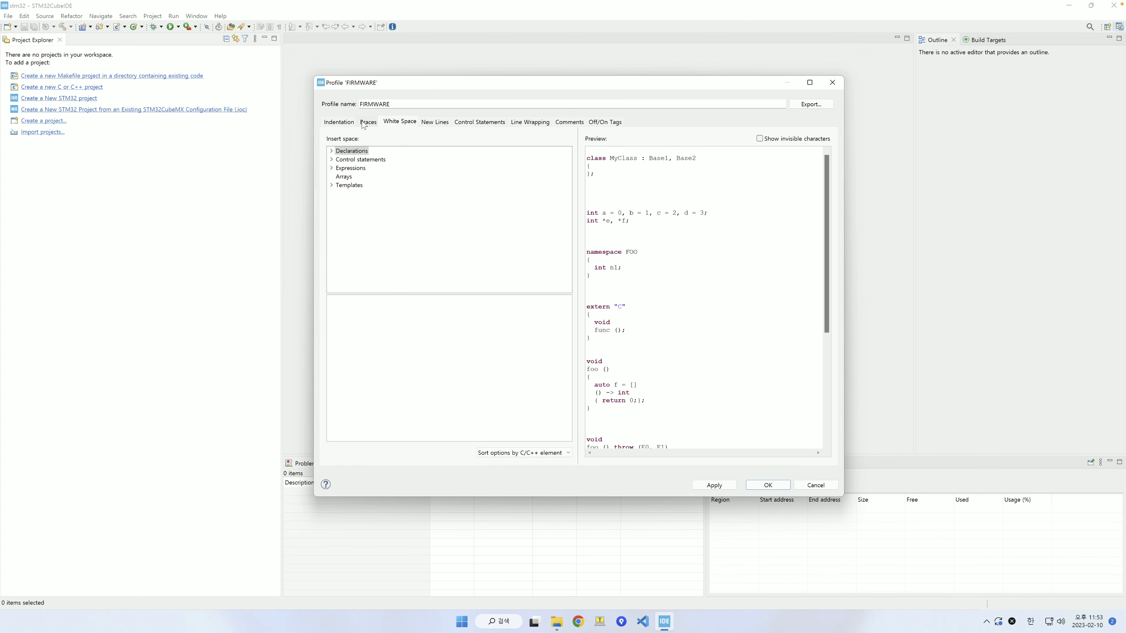
pyautogui.click(364, 124)
pyautogui.click(340, 123)
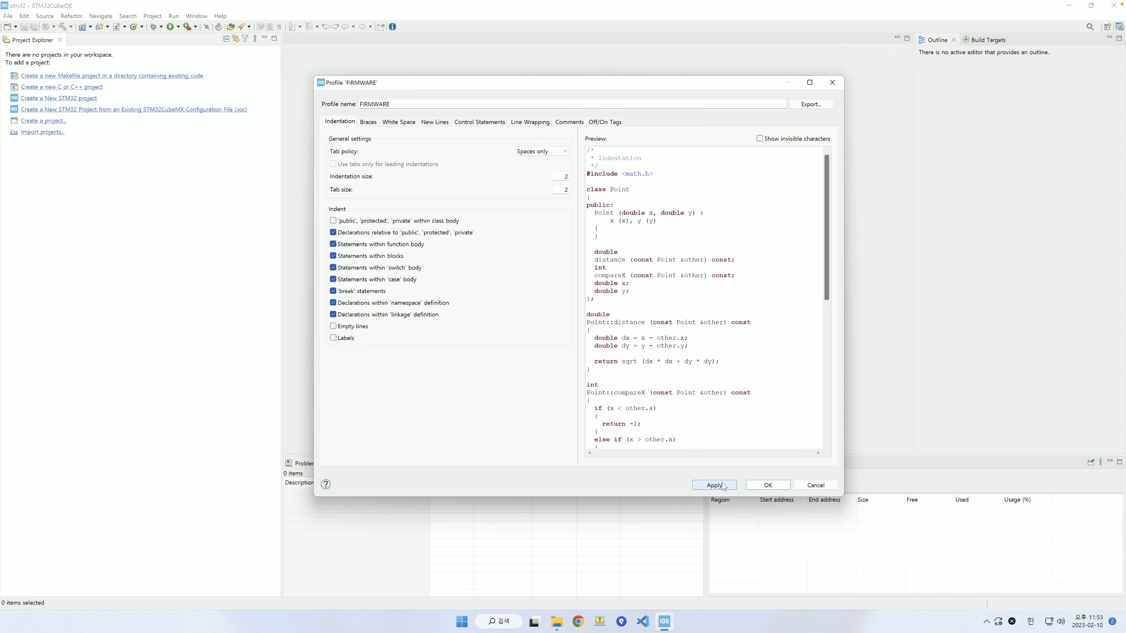
# Step: Save the edited formatter profile and select FIRMWARE as the active profile
pyautogui.click(767, 484)
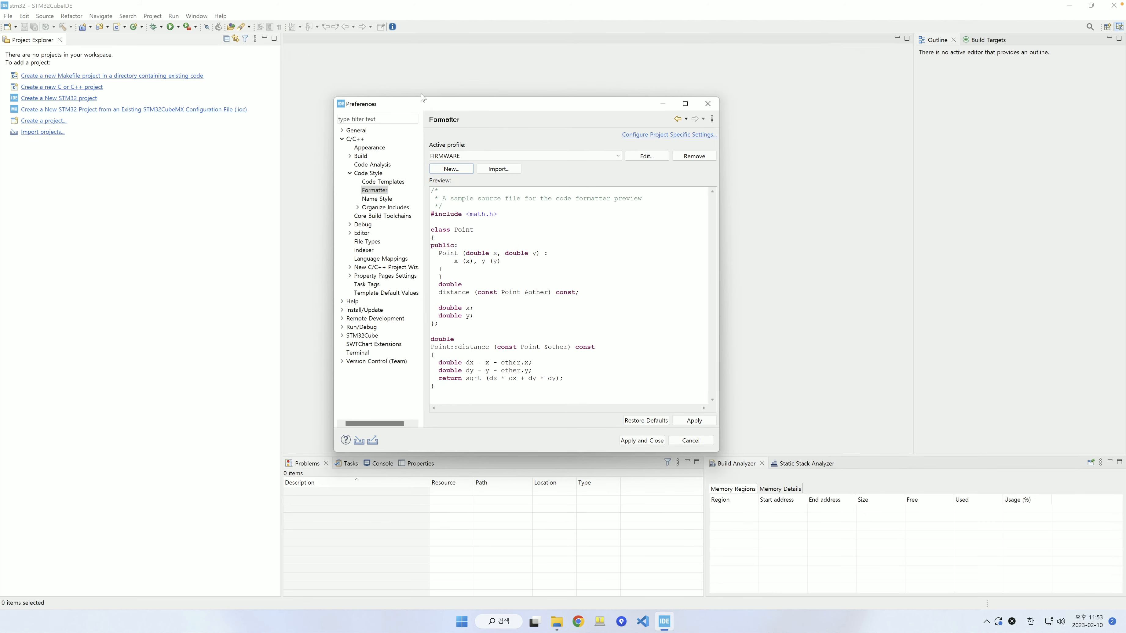
pyautogui.moveTo(421, 97); pyautogui.dragTo(451, 69)
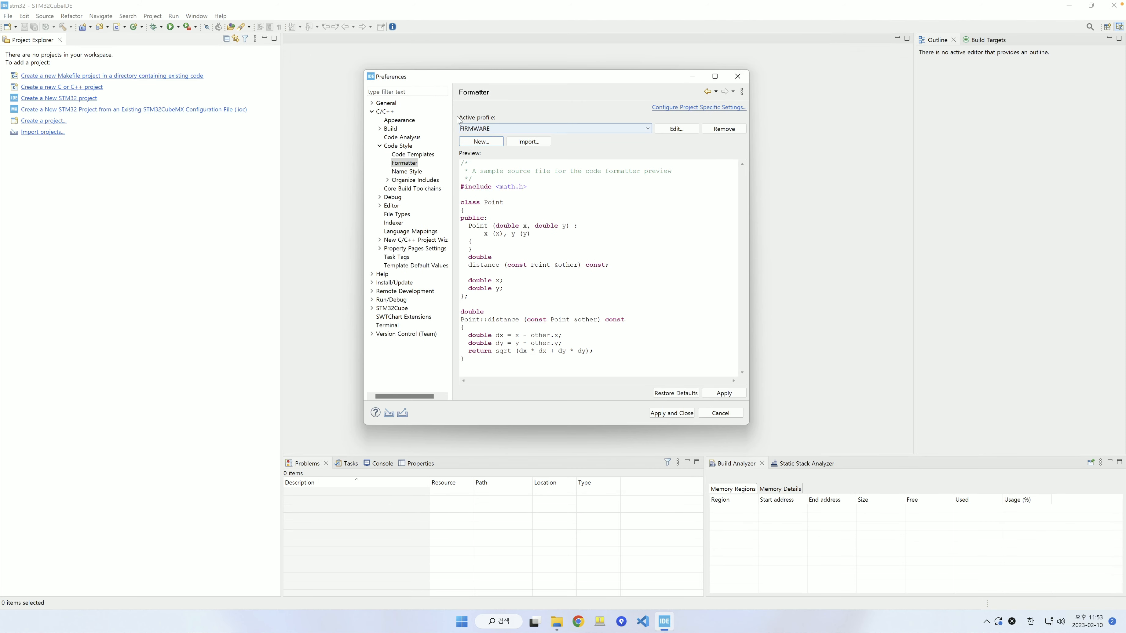
pyautogui.click(478, 127)
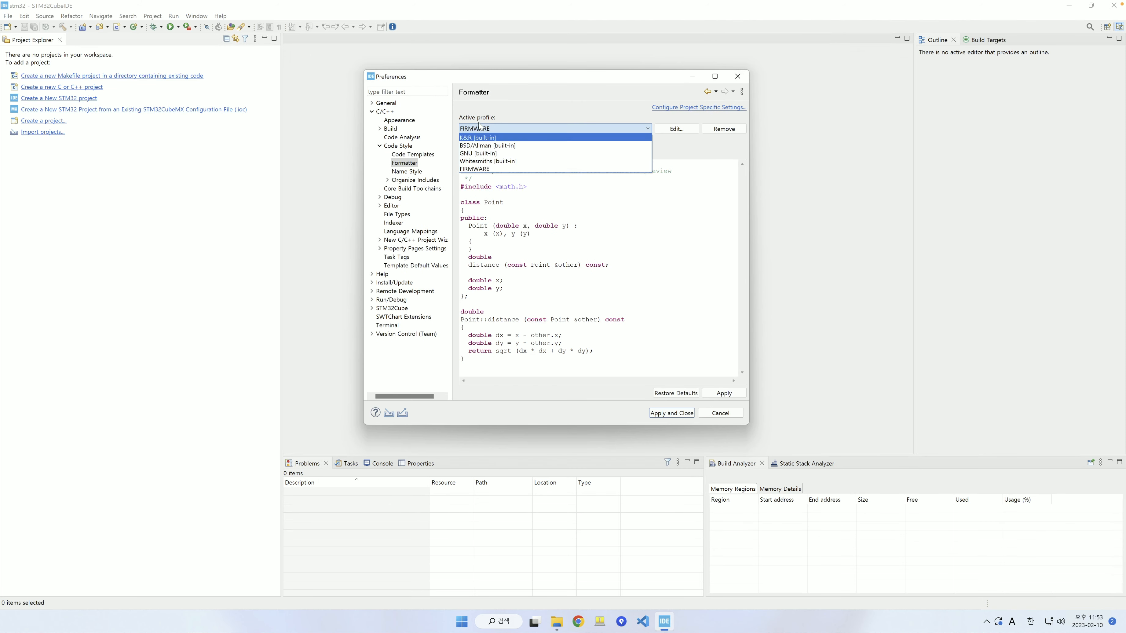
pyautogui.click(476, 170)
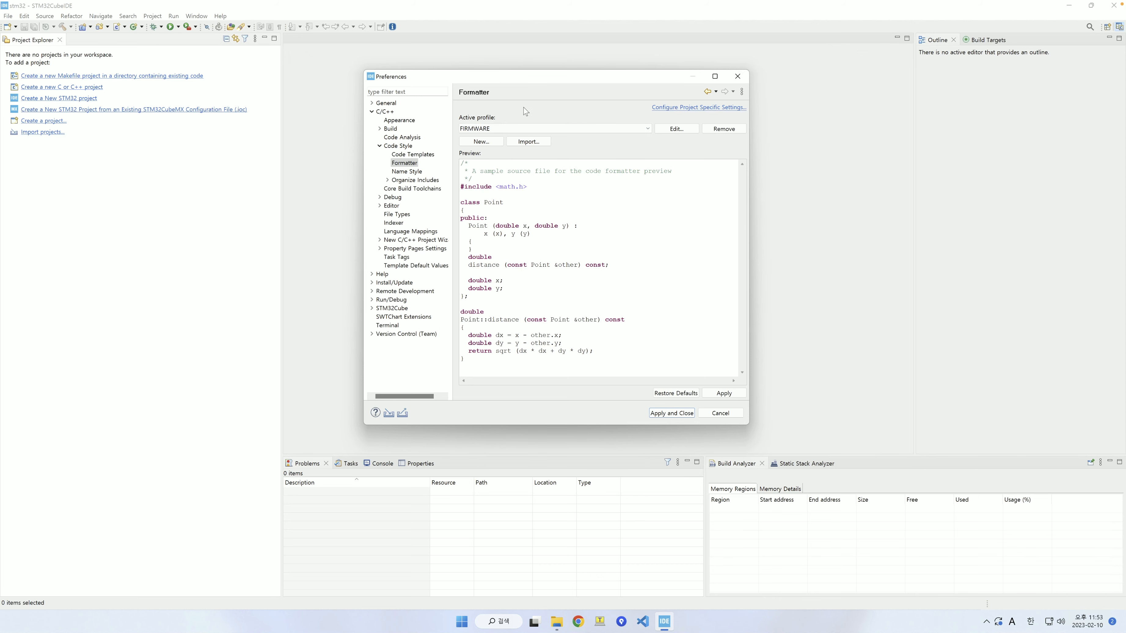
# Step: In the Run/Debug Launching preferences, set the launch operation to Always launch the previously launched application
pyautogui.moveTo(527, 76); pyautogui.dragTo(482, 78)
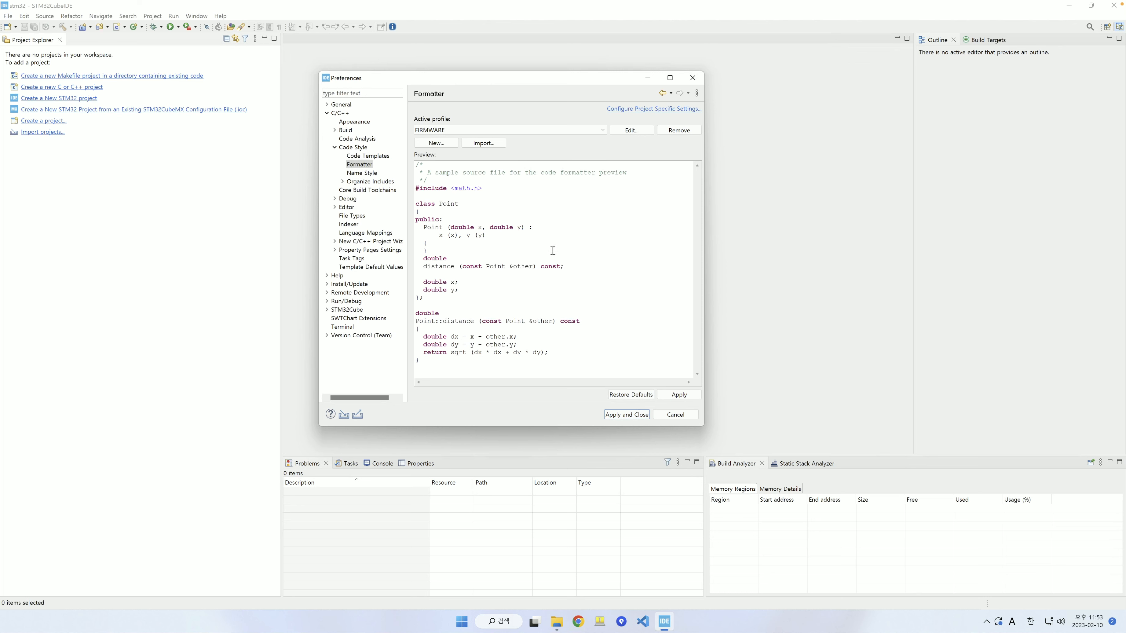
pyautogui.doubleClick(353, 147)
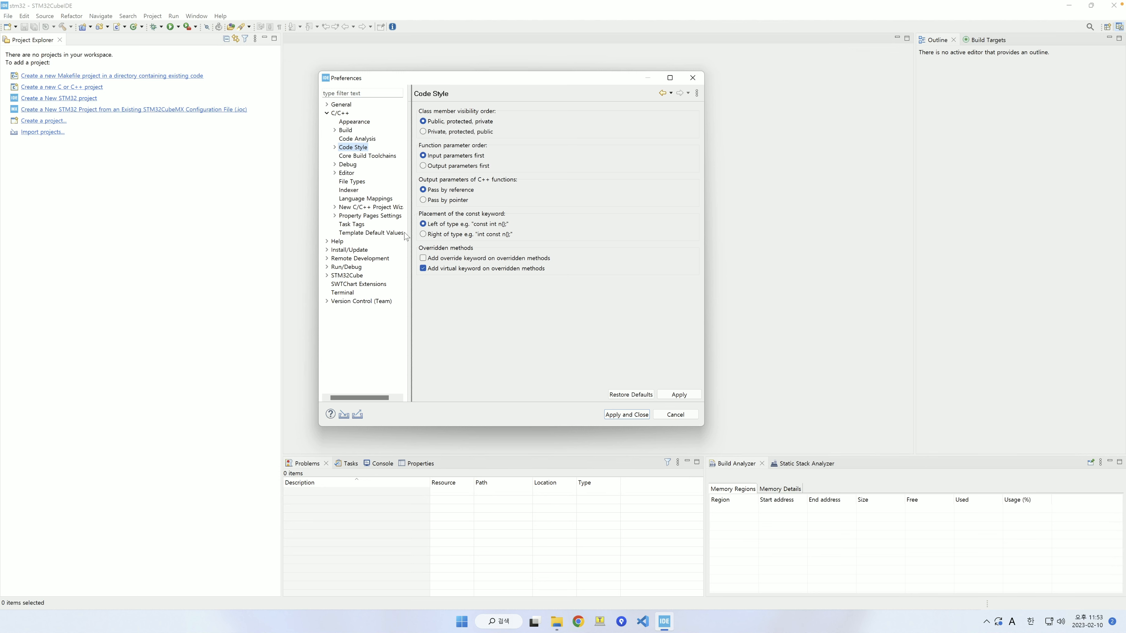
pyautogui.moveTo(409, 217); pyautogui.dragTo(414, 217)
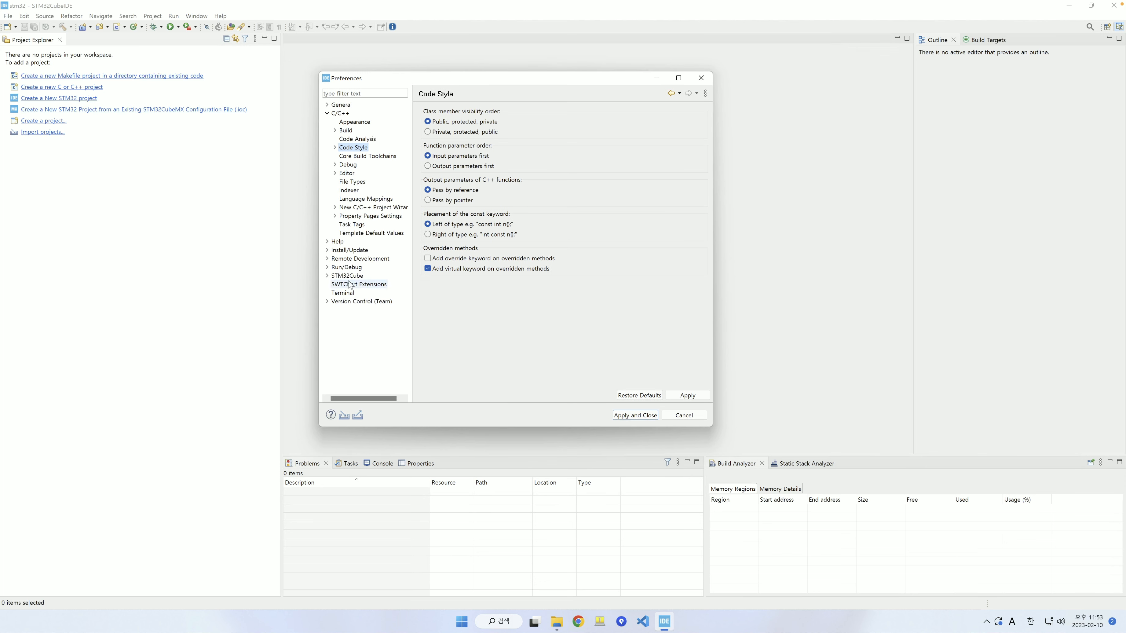
pyautogui.click(345, 267)
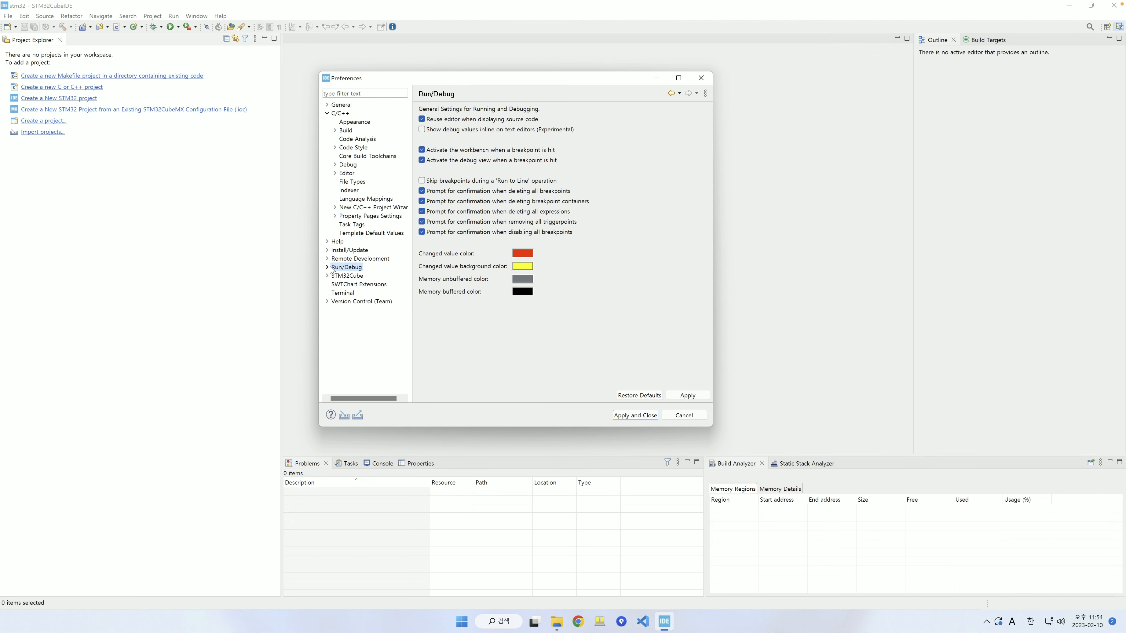
pyautogui.click(327, 267)
pyautogui.click(352, 284)
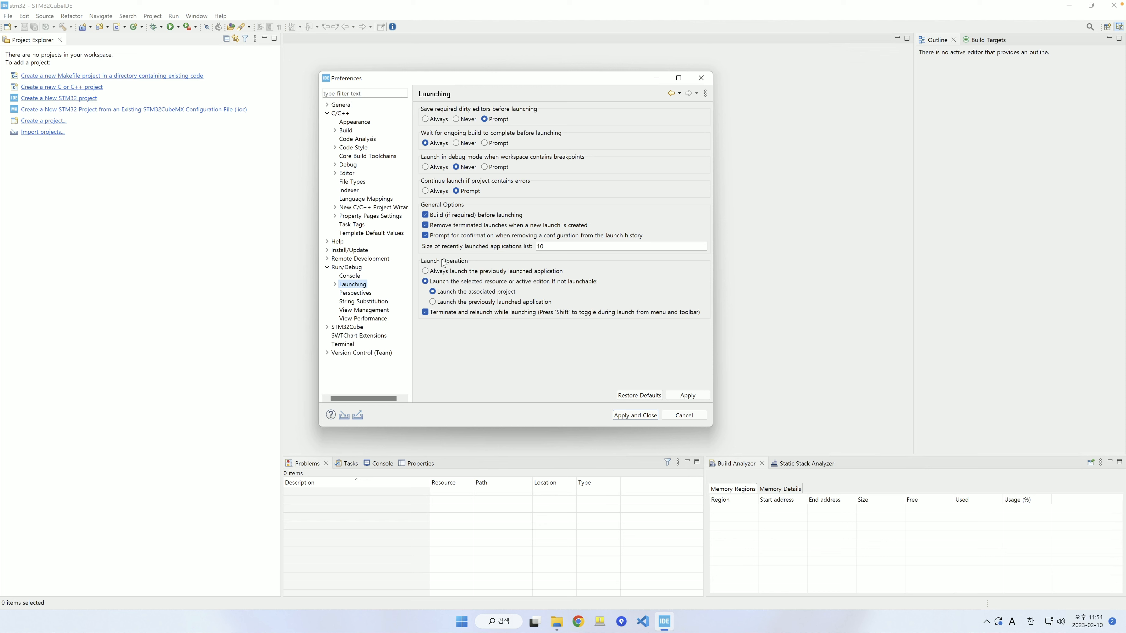
pyautogui.click(429, 271)
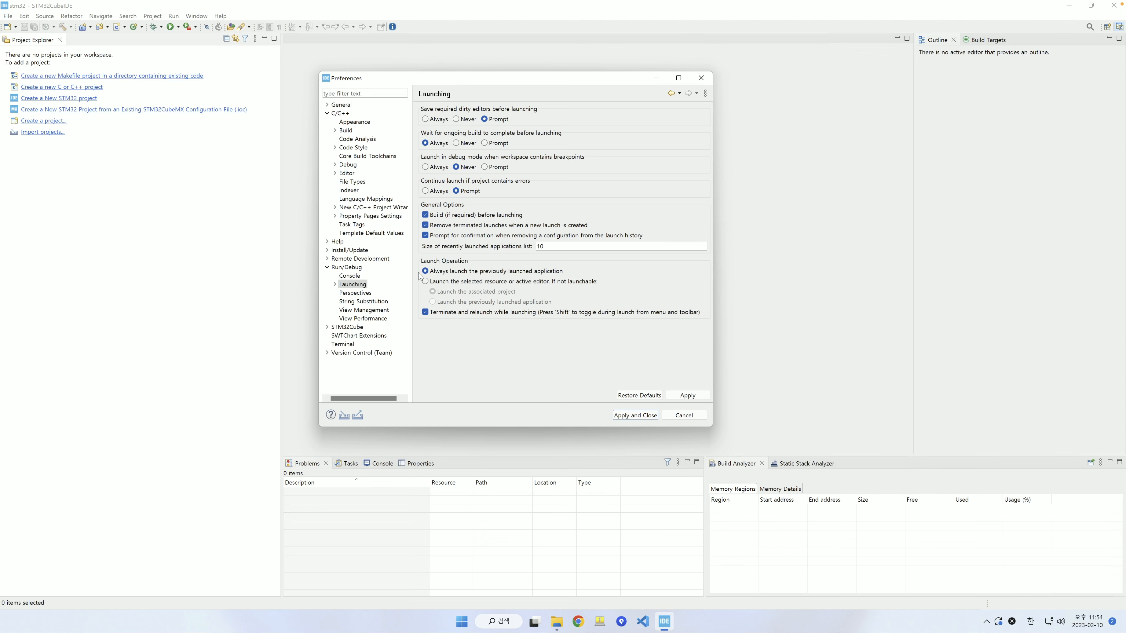
# Step: Examine the STM32Cube Firmware Updater preferences, especially the firmware installation repository path
pyautogui.click(327, 268)
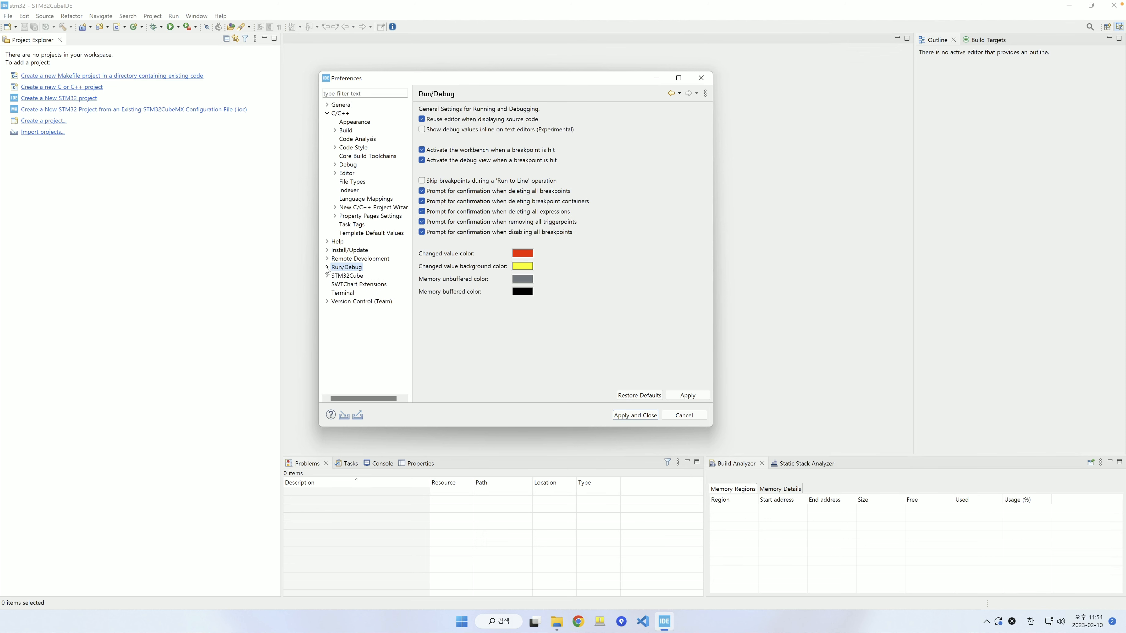
pyautogui.click(345, 277)
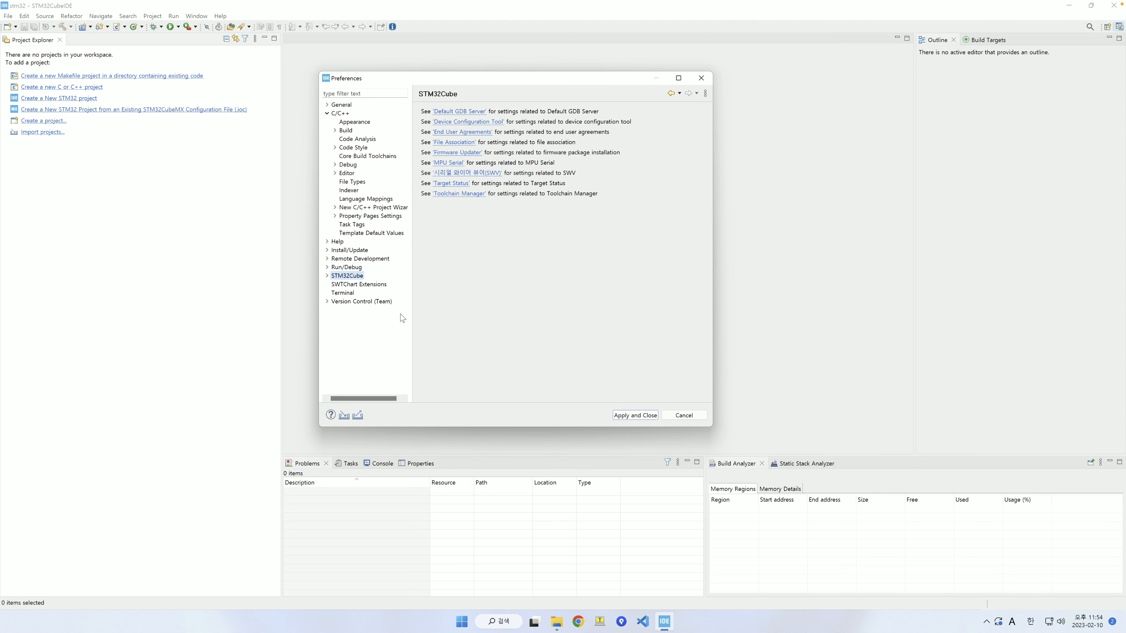
pyautogui.click(327, 276)
pyautogui.click(361, 318)
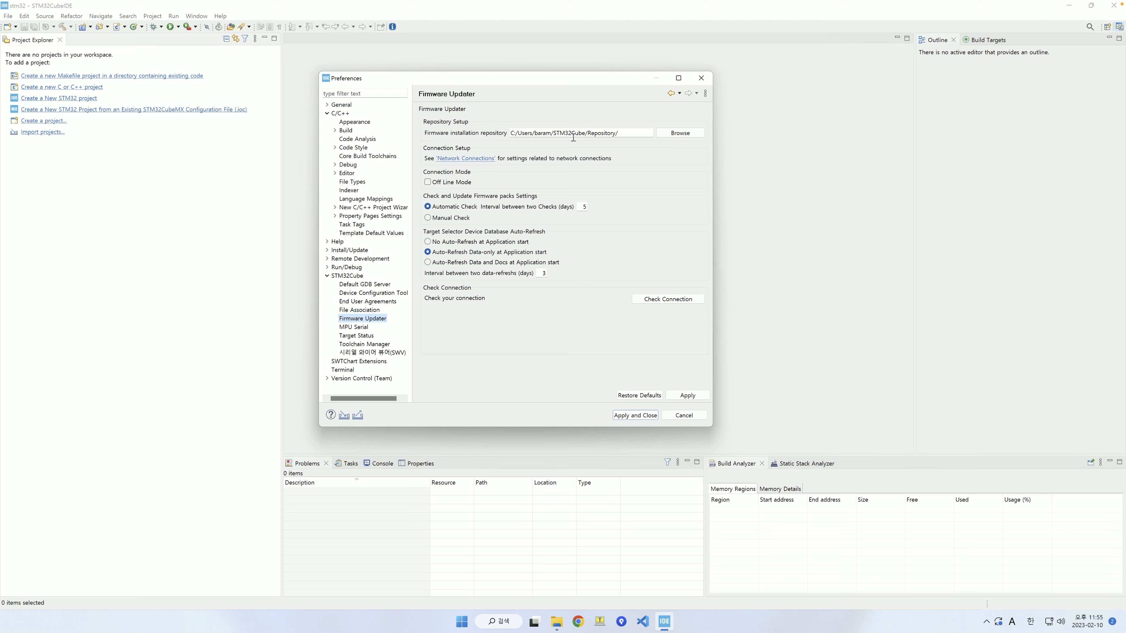
pyautogui.moveTo(634, 133); pyautogui.dragTo(509, 133)
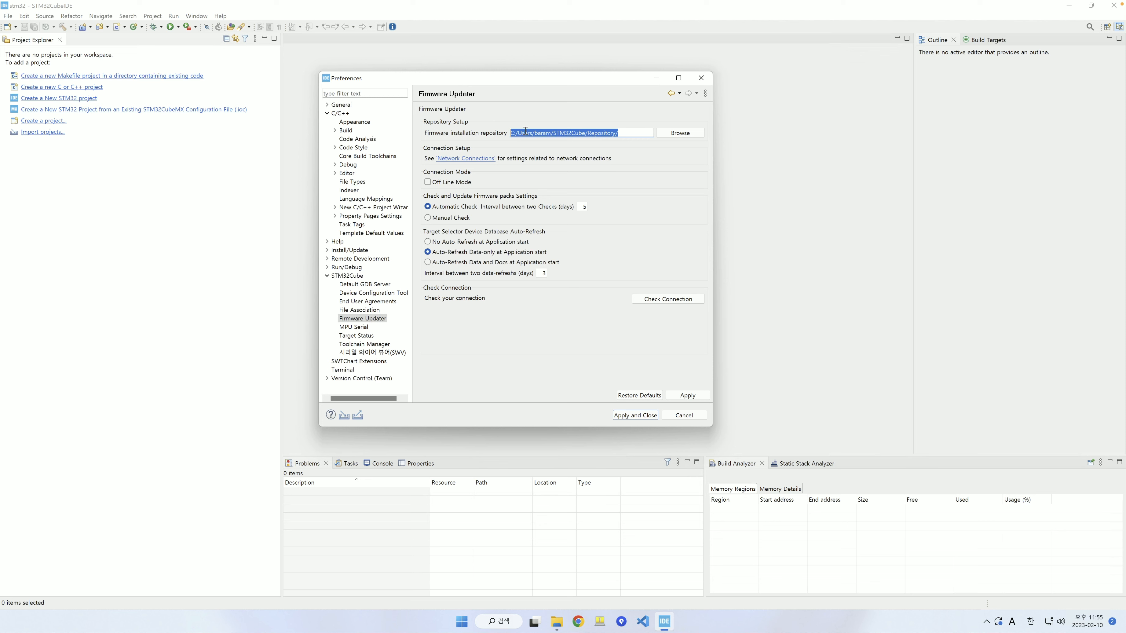
pyautogui.moveTo(640, 135); pyautogui.dragTo(490, 133)
# Step: Collapse the expanded preference categories, then apply the changes and close Preferences
pyautogui.click(327, 276)
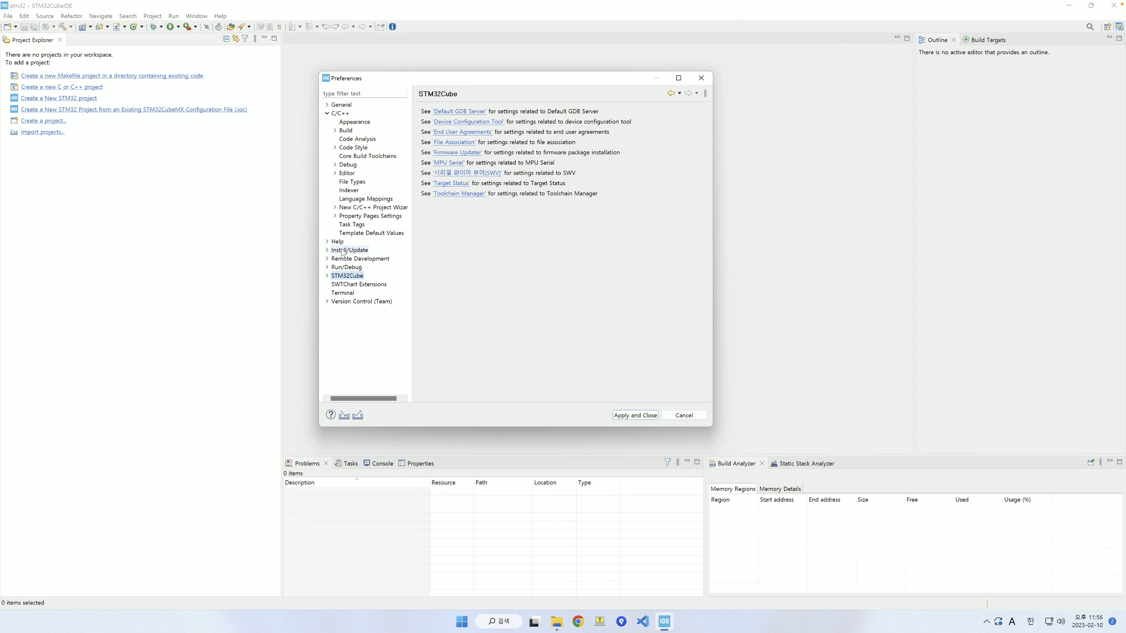
pyautogui.click(327, 114)
pyautogui.click(327, 105)
pyautogui.click(327, 105)
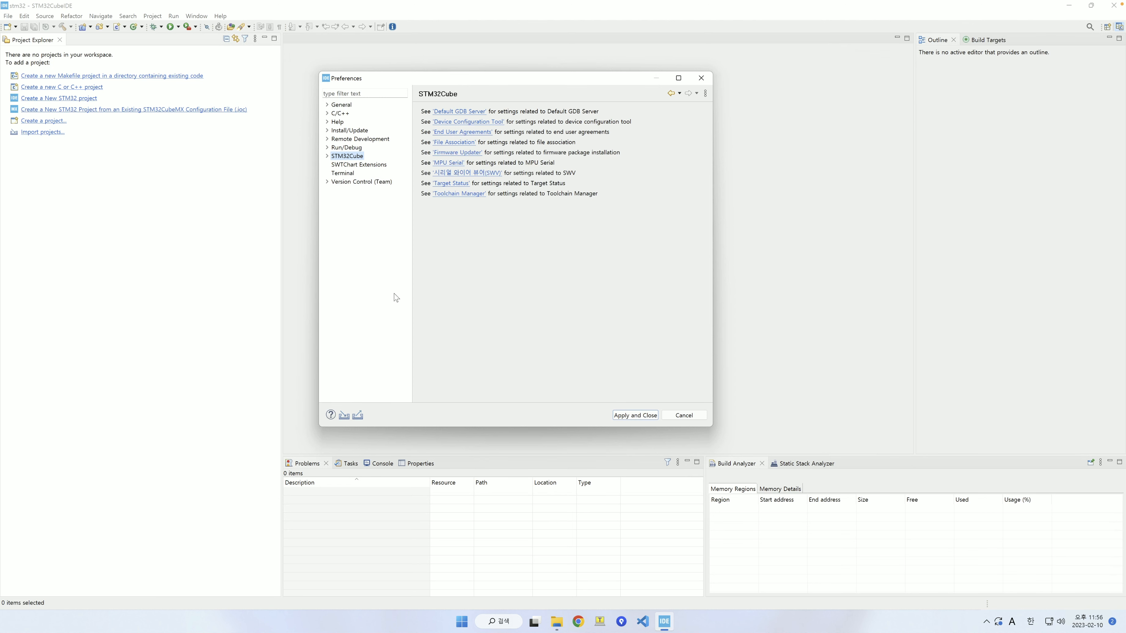
pyautogui.click(645, 415)
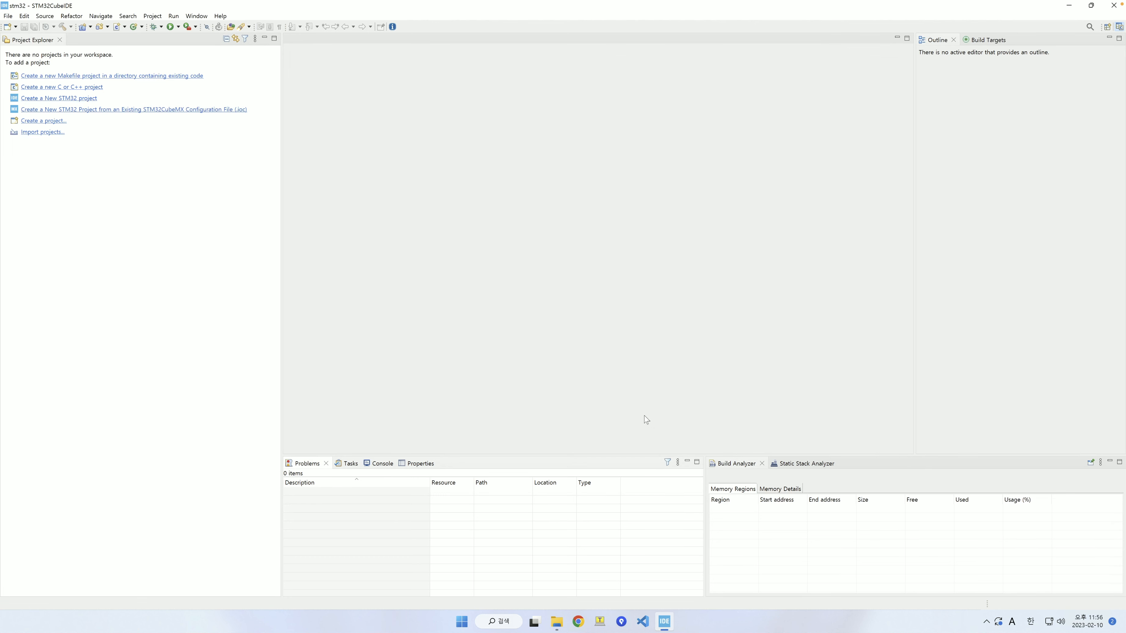
# Step: Switch to the STM32C0316-DK presentation in Google Slides and review the STM32CubeIDE download, installation and Workspace slides
pyautogui.click(170, 206)
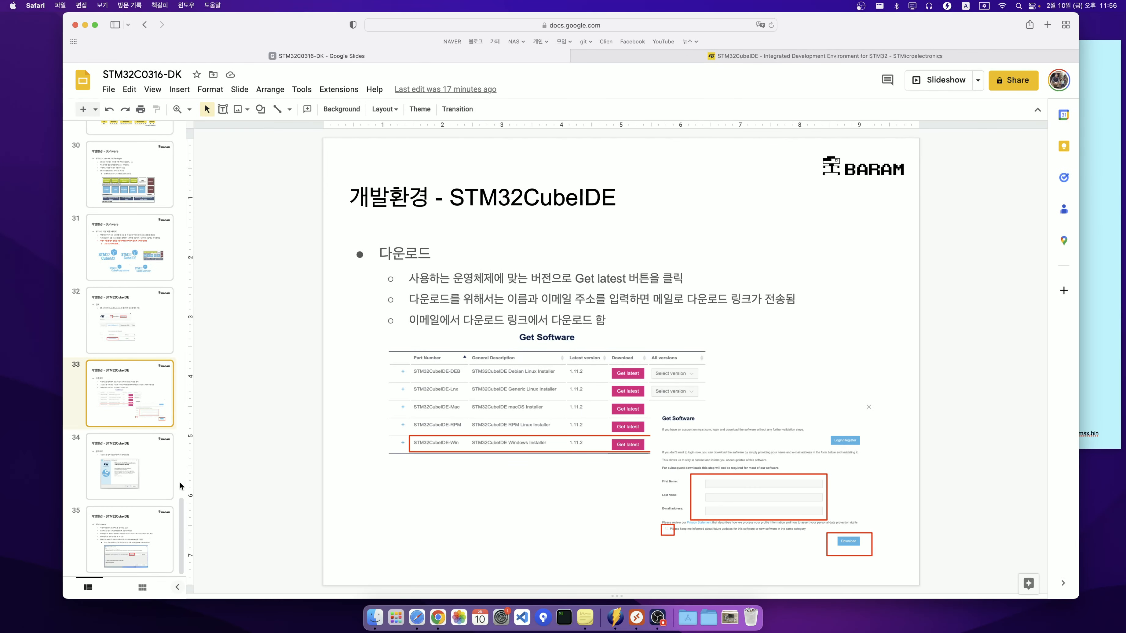
pyautogui.click(147, 483)
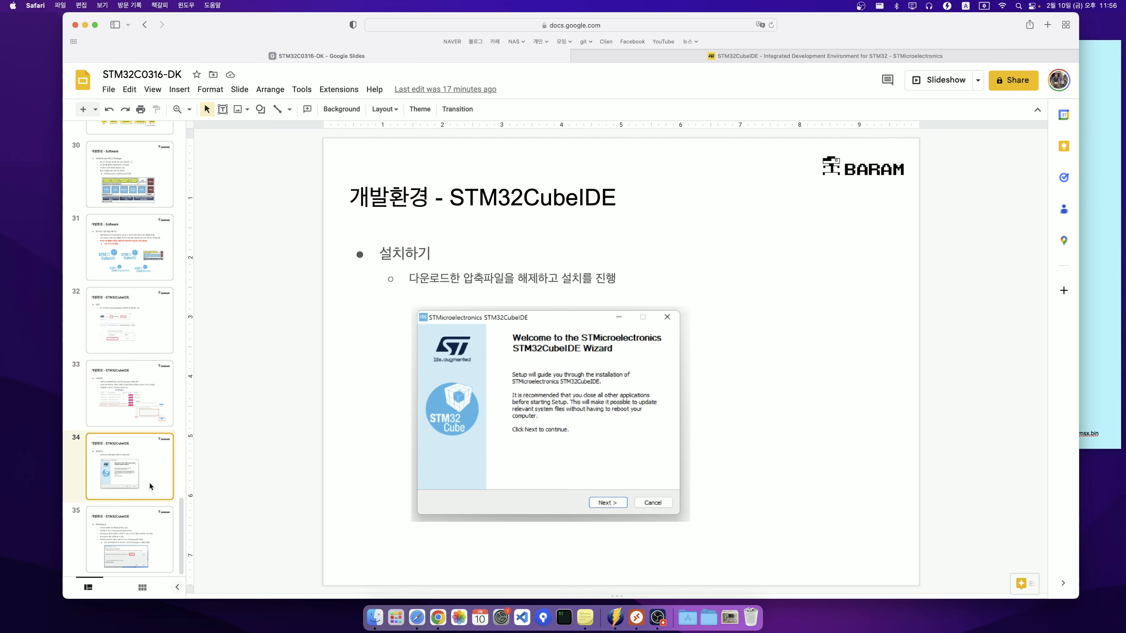
pyautogui.click(148, 523)
pyautogui.click(139, 468)
pyautogui.click(136, 411)
pyautogui.press('Down')
pyautogui.press('Down')
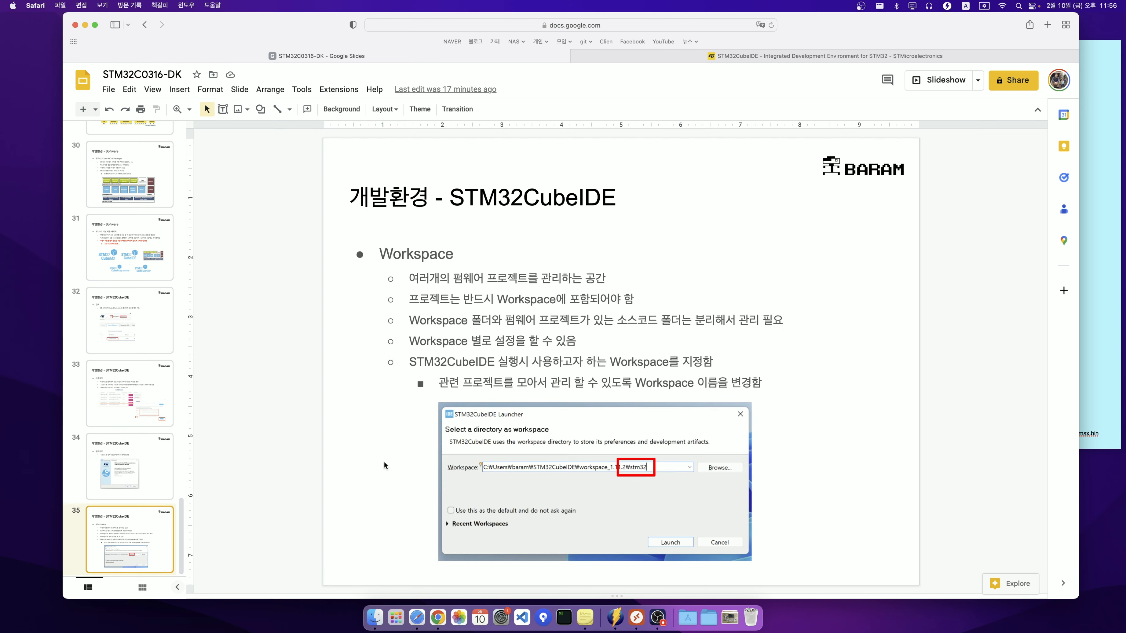